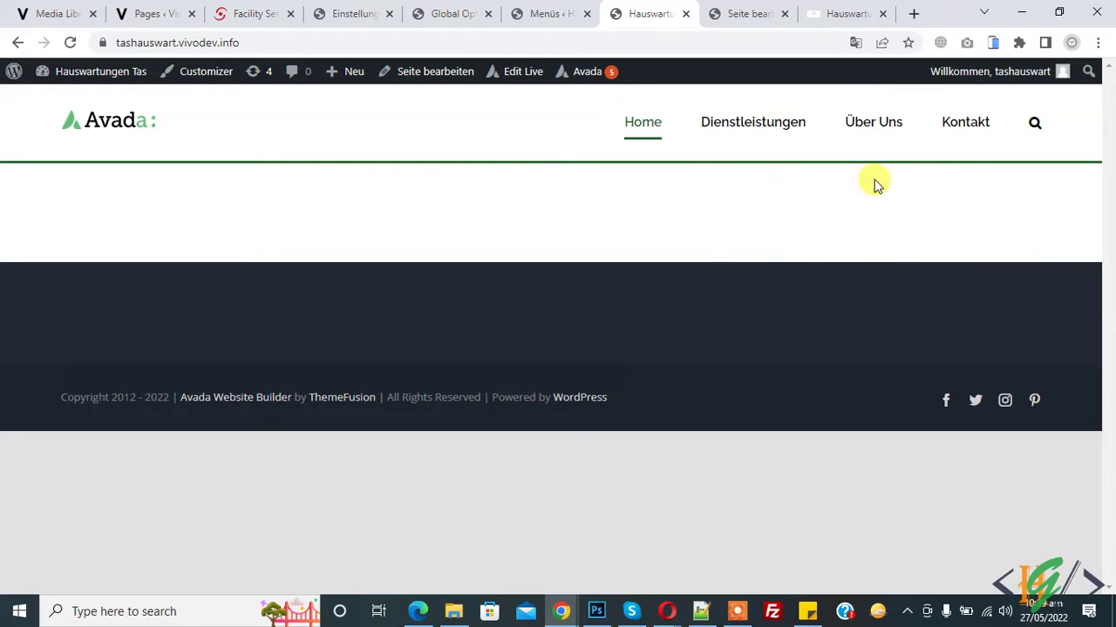
Back in the menu editor, expand the Kontakt item and open its Avada Menu Options.
mouse_move(964, 150)
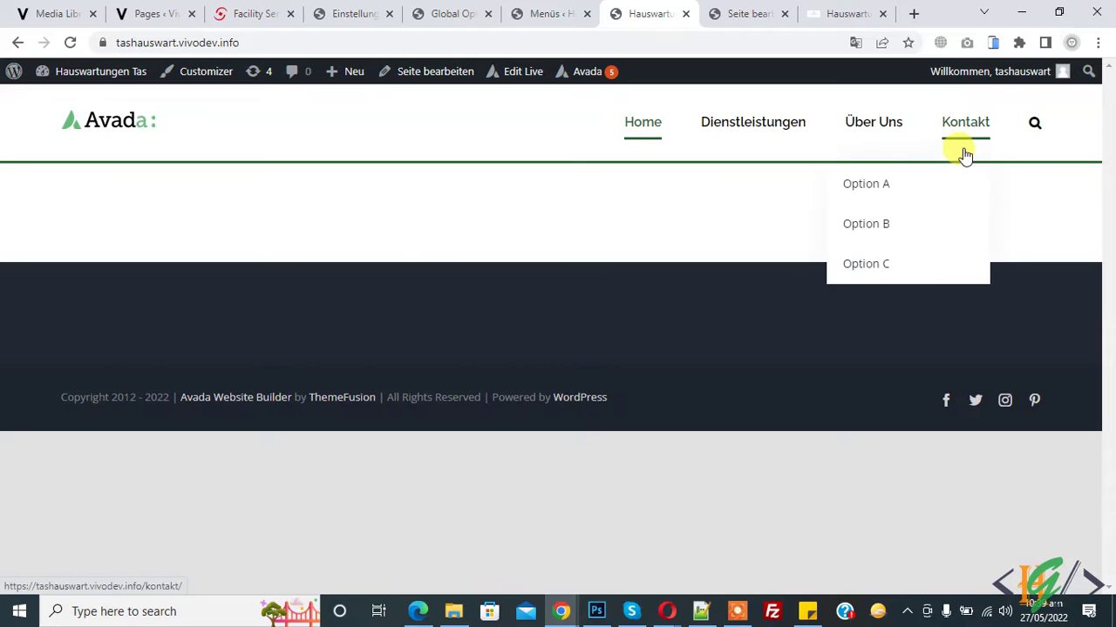
mouse_move(884, 192)
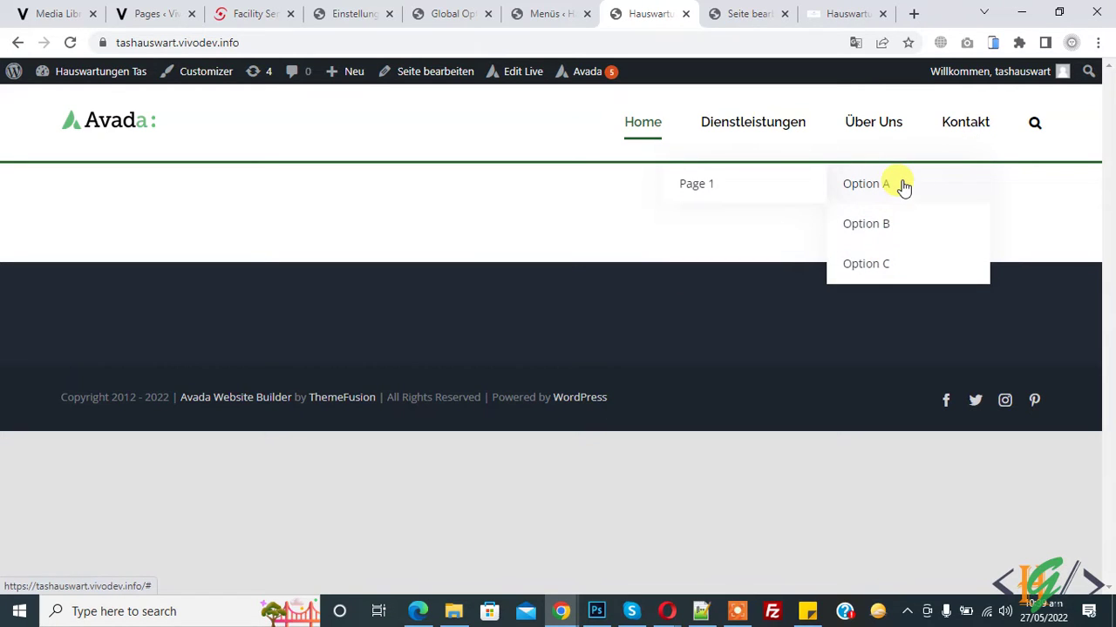
click(533, 10)
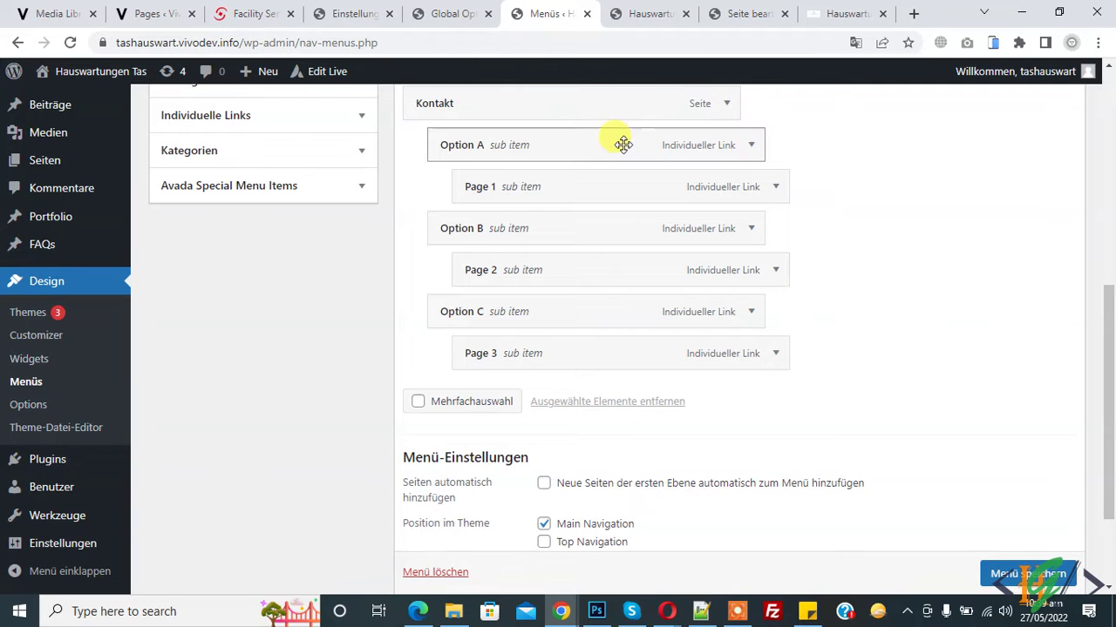
scroll(867, 290, up, 2)
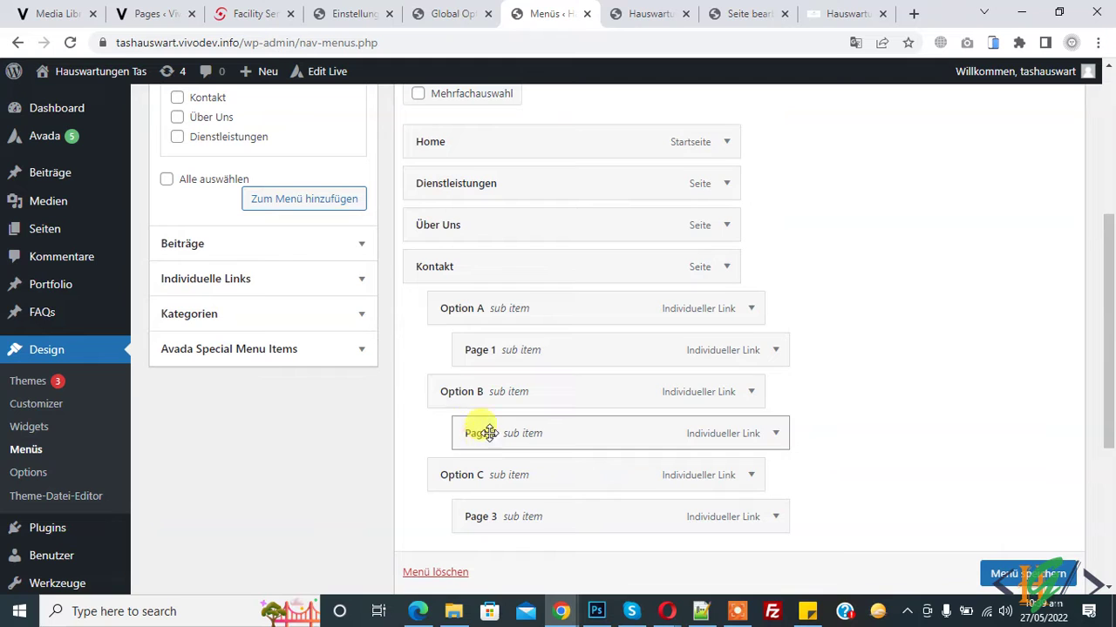
click(725, 270)
scroll(724, 281, down, 1)
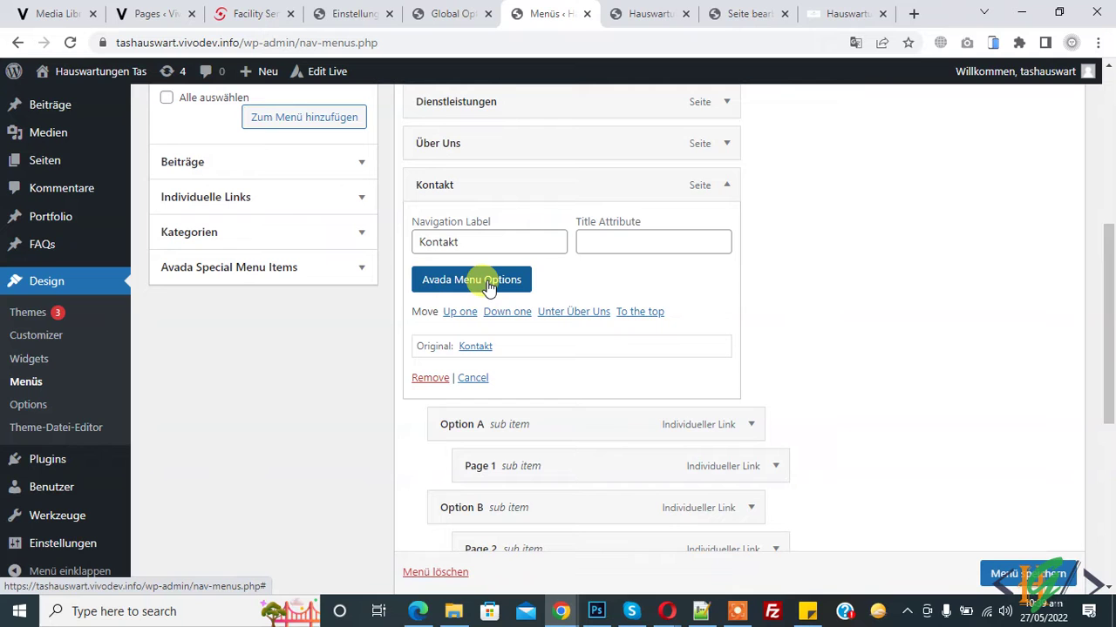
click(488, 288)
drag(98, 121, 415, 186)
Switch Avada Mega Menu to On for the Kontakt item.
scroll(749, 192, down, 10)
scroll(754, 195, down, 4)
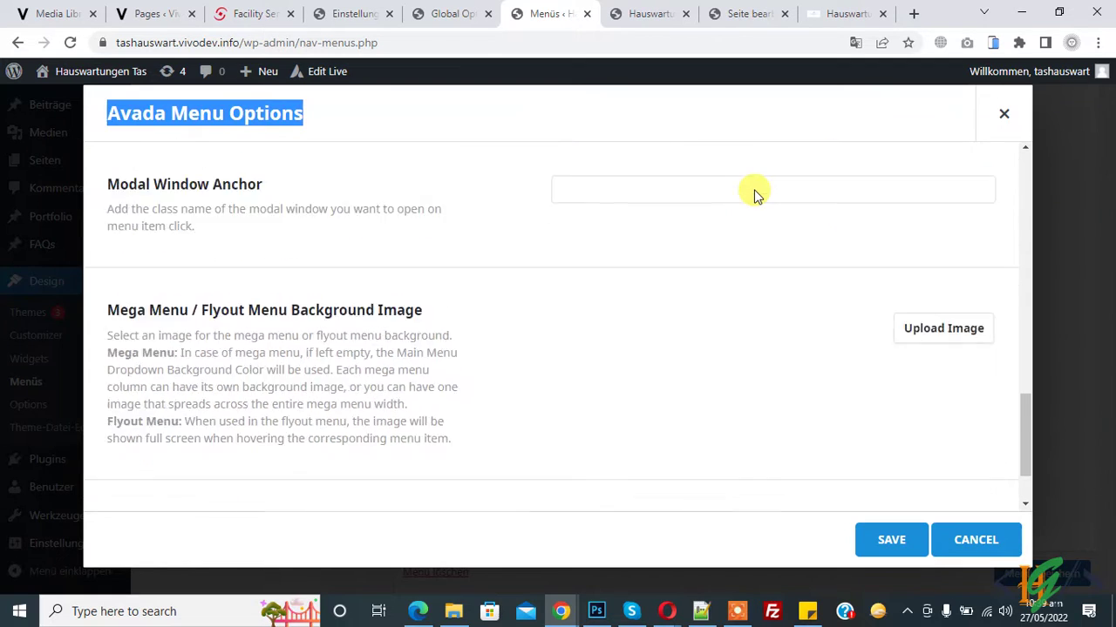
drag(102, 424, 244, 423)
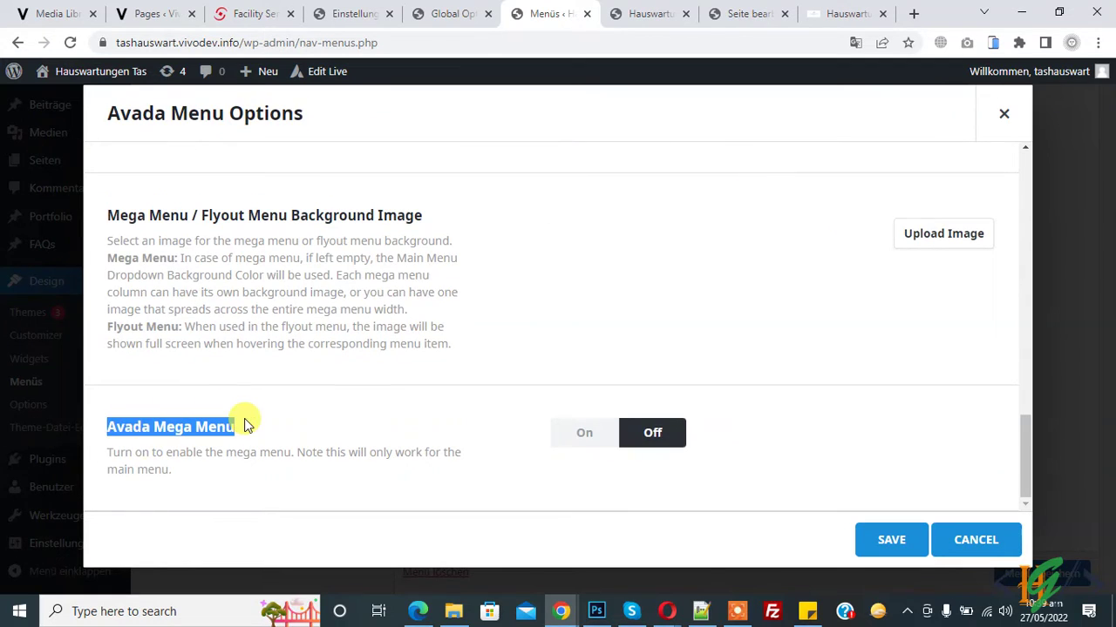
click(596, 440)
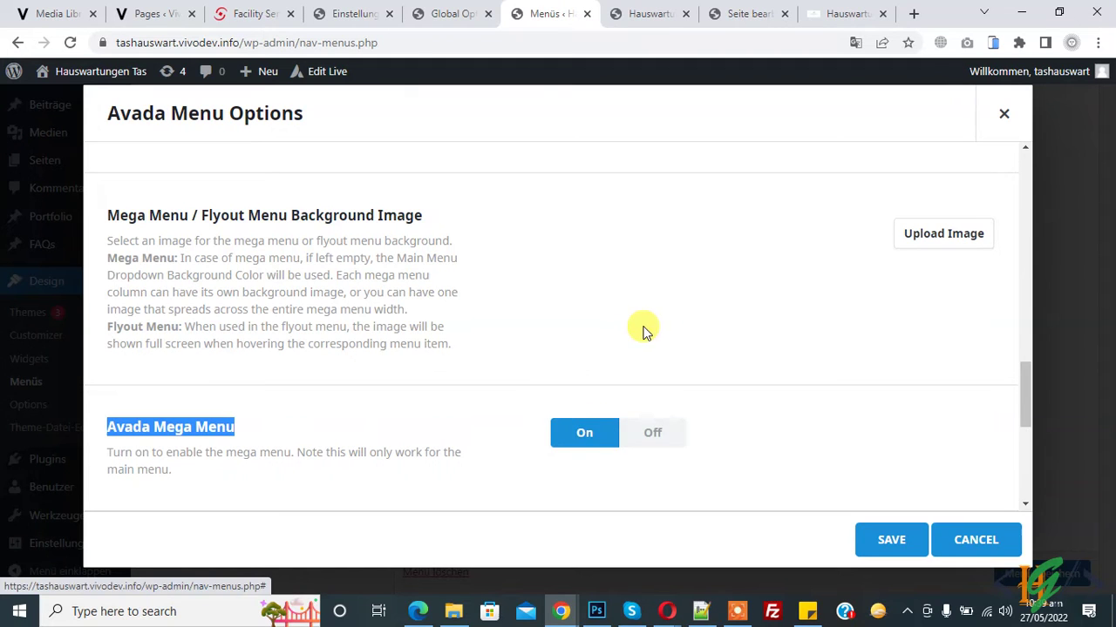
scroll(642, 328, down, 3)
scroll(324, 349, down, 3)
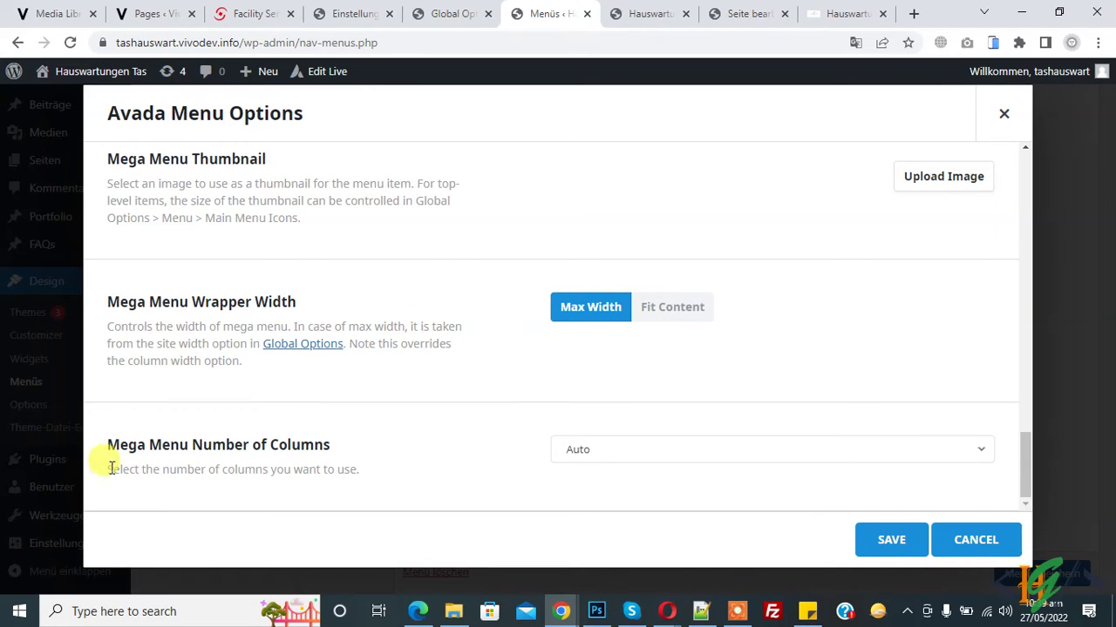
Keep Number of Columns on Auto and save Kontakt's Avada options.
drag(148, 444, 294, 448)
click(296, 446)
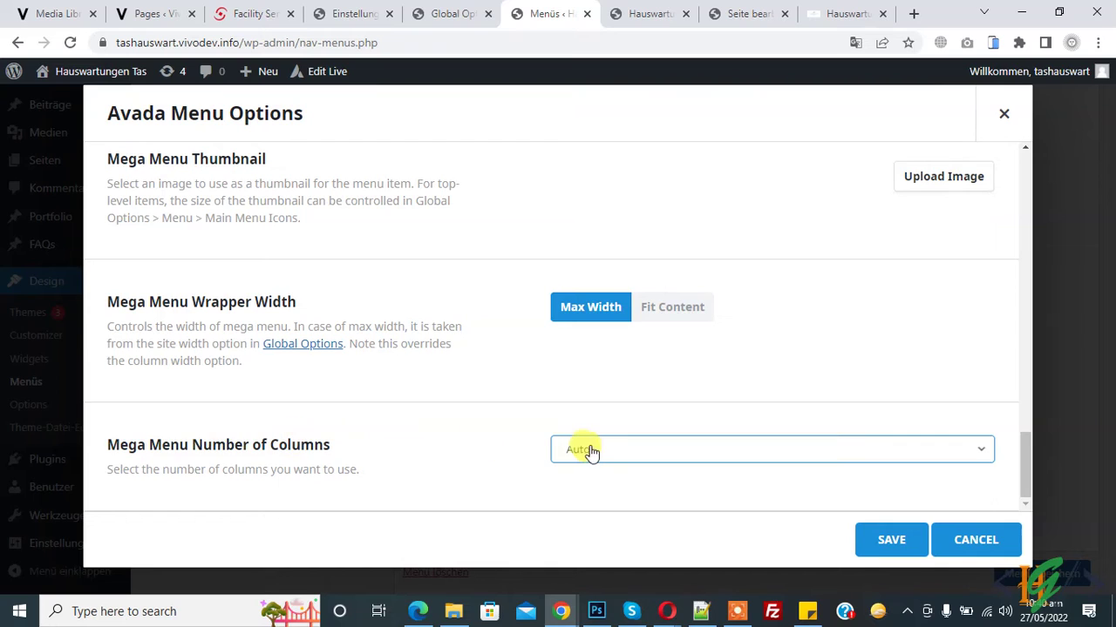
click(604, 460)
scroll(613, 421, down, 1)
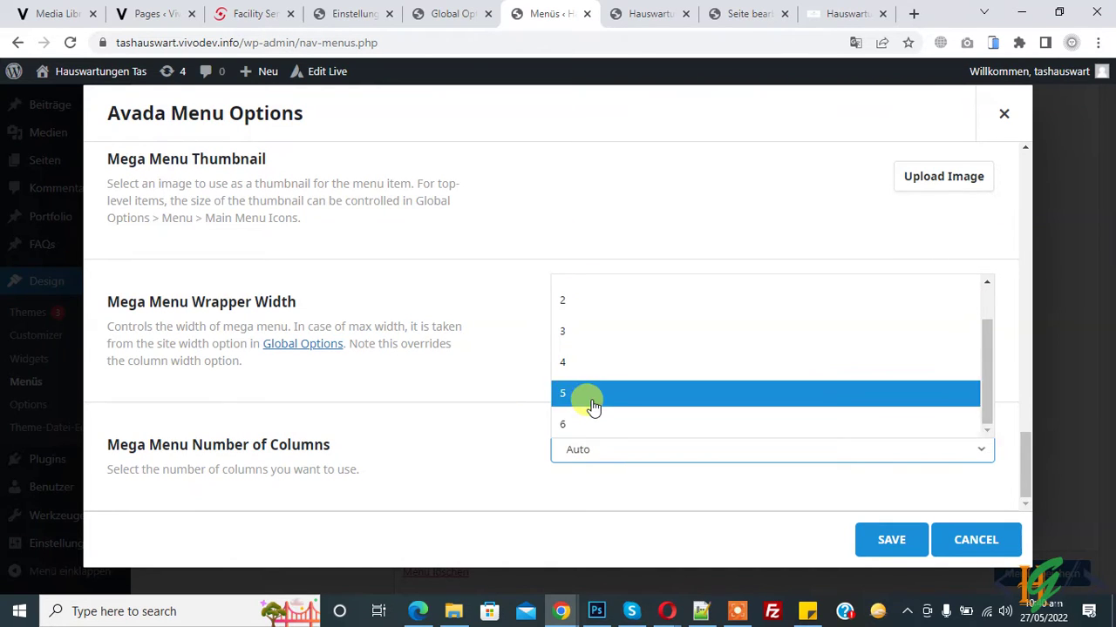
scroll(575, 330, up, 1)
click(579, 287)
click(891, 540)
scroll(637, 392, down, 2)
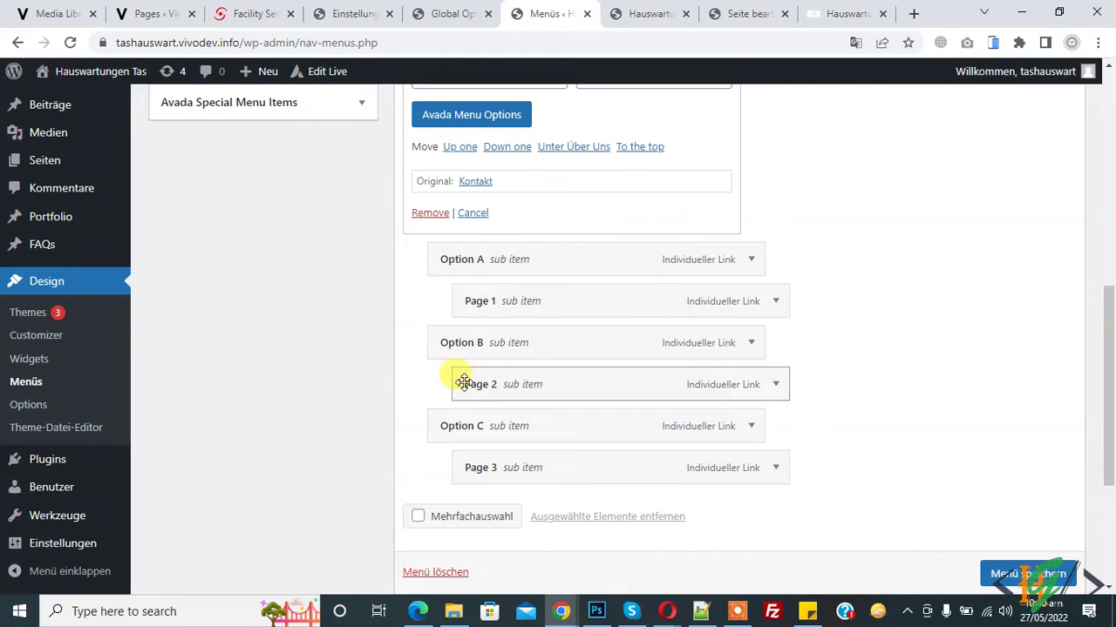
Save the menu and view Kontakt's three-column Options A–C mega menu on the reloaded site.
click(1008, 568)
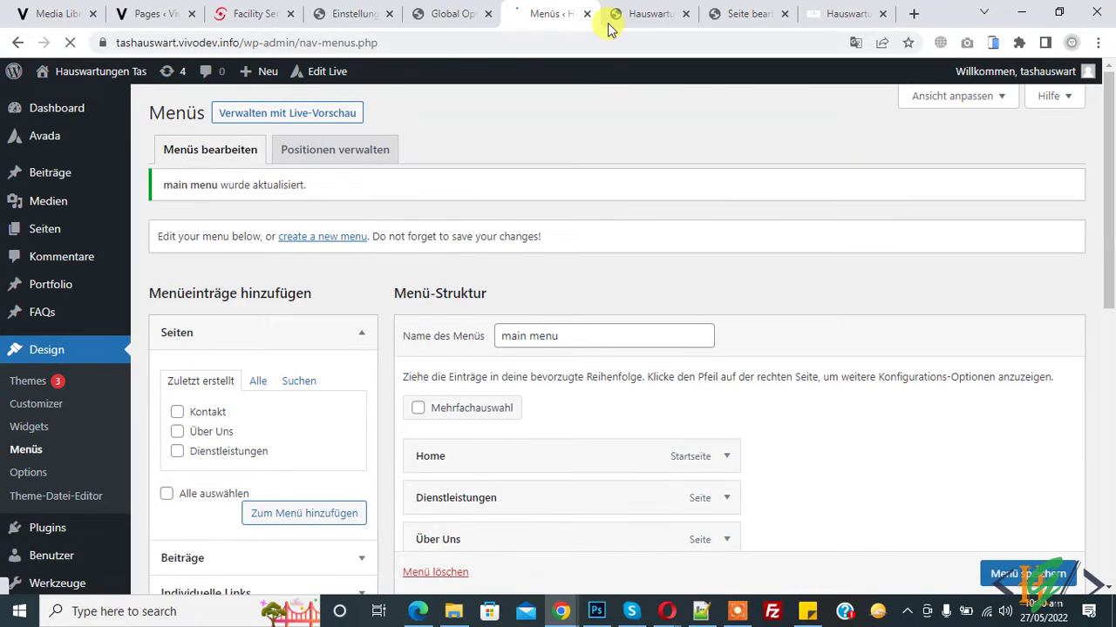
click(609, 21)
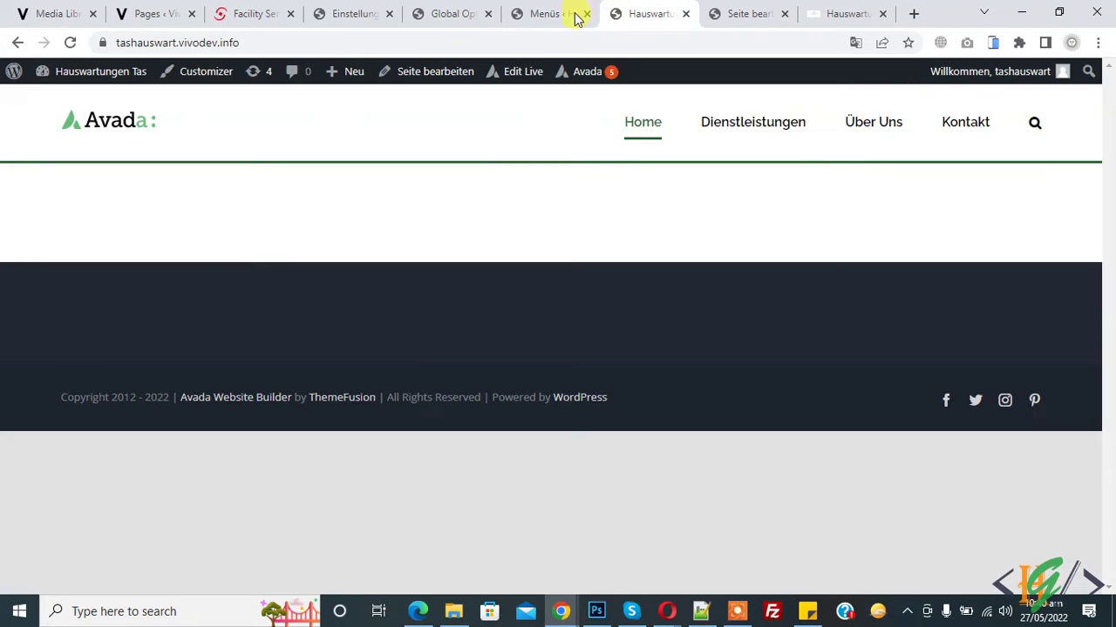
click(67, 45)
mouse_move(951, 127)
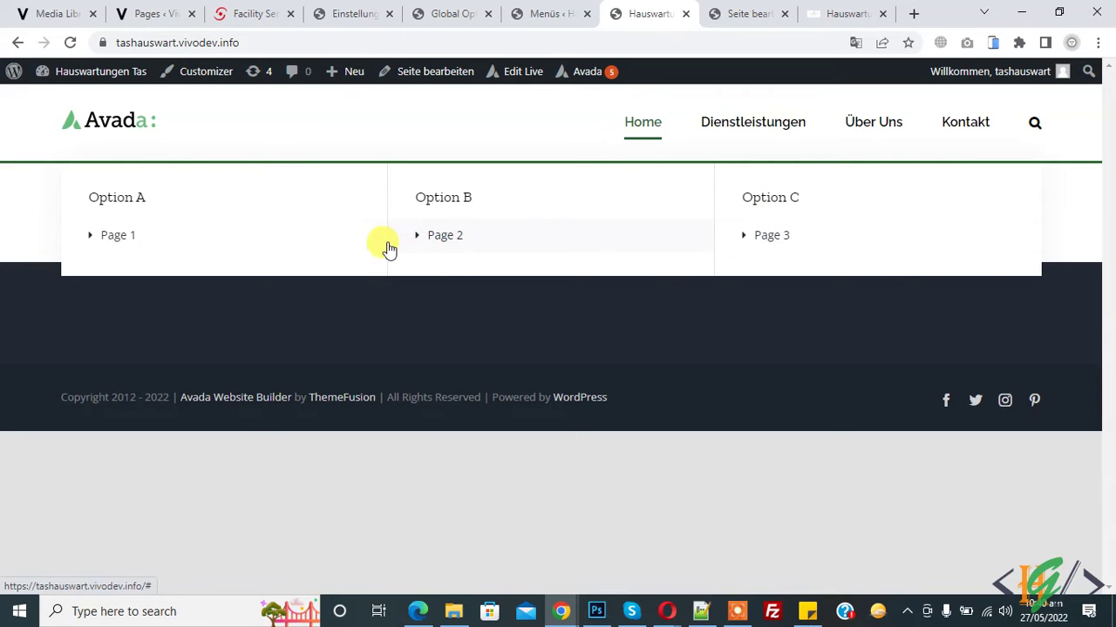
click(536, 9)
scroll(730, 190, down, 6)
scroll(698, 218, up, 2)
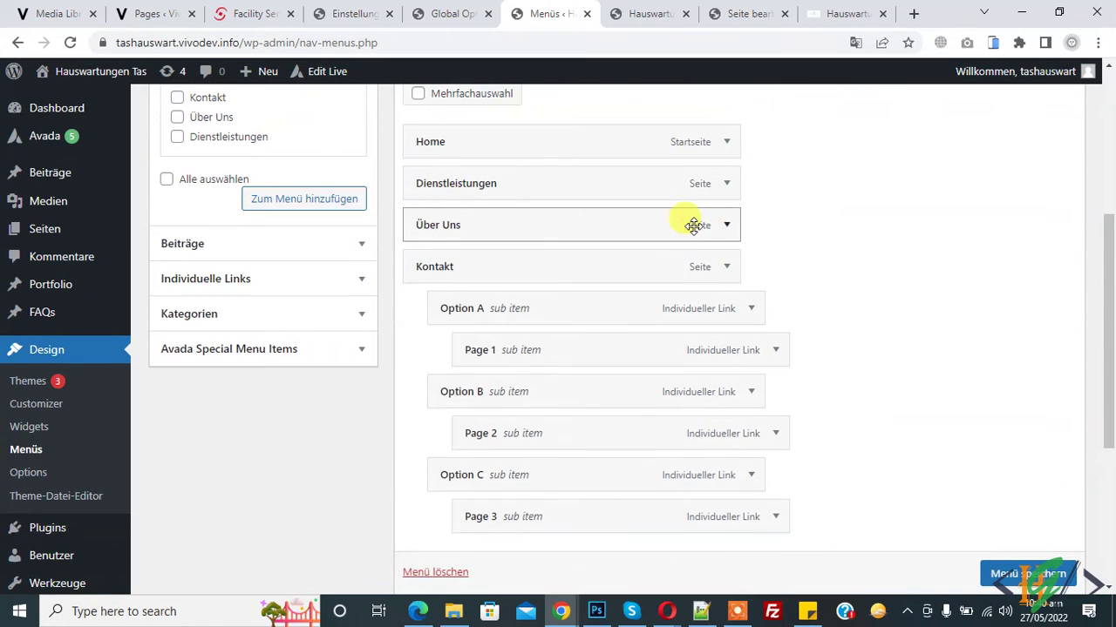
Set Kontakt's Mega Menu Wrapper Width to Fit Content, then save the options and menu.
click(727, 269)
scroll(643, 242, down, 3)
scroll(490, 204, up, 1)
click(497, 201)
scroll(723, 204, down, 10)
scroll(734, 215, down, 7)
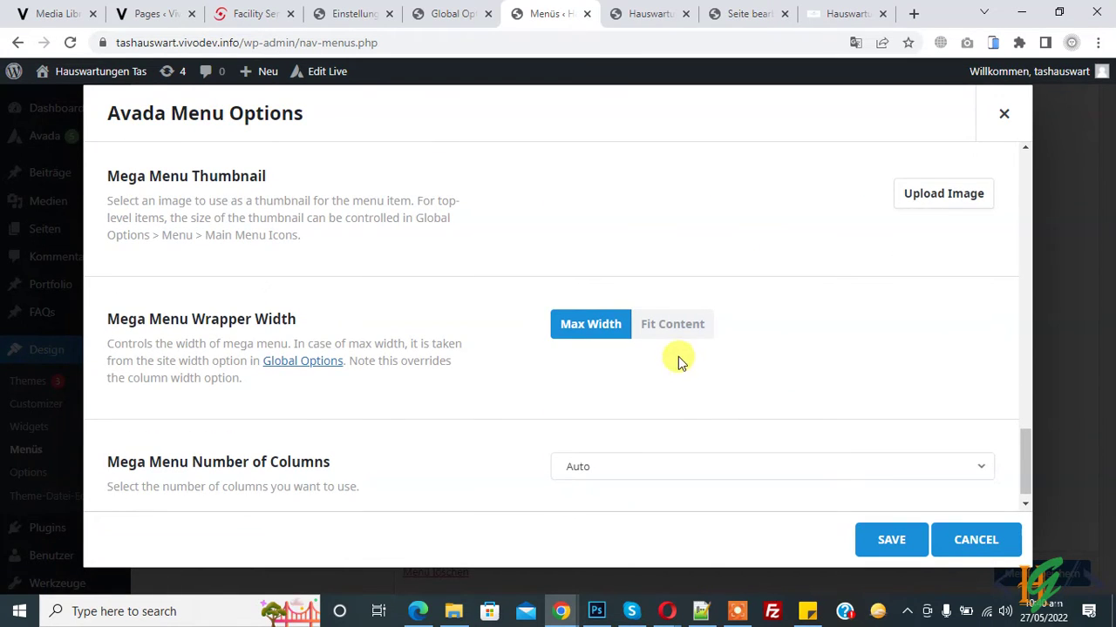
click(666, 335)
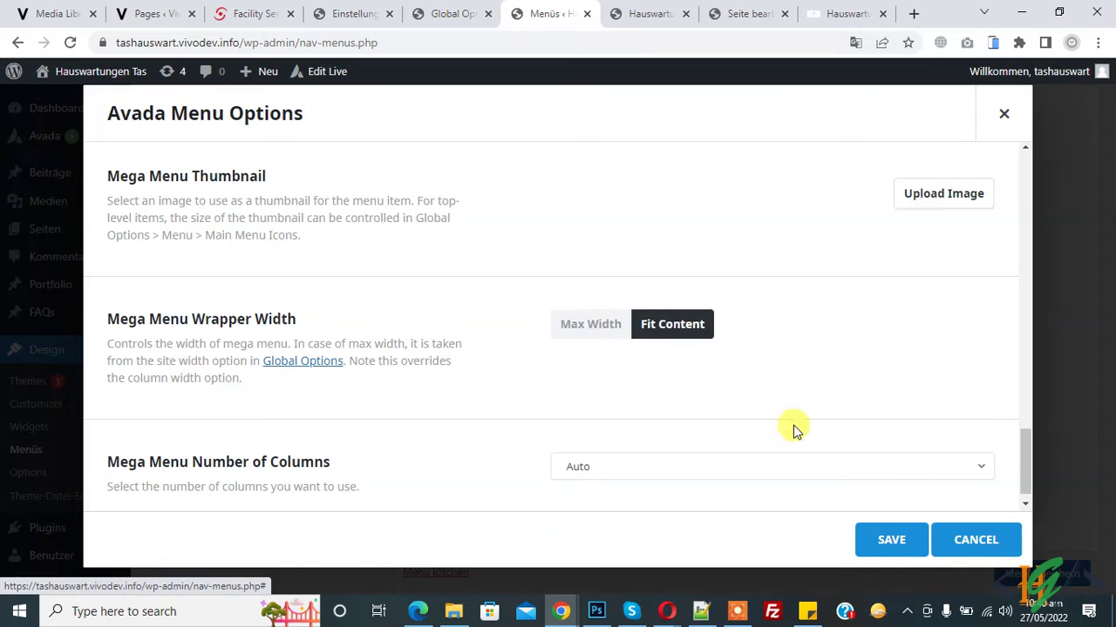
click(876, 536)
click(998, 567)
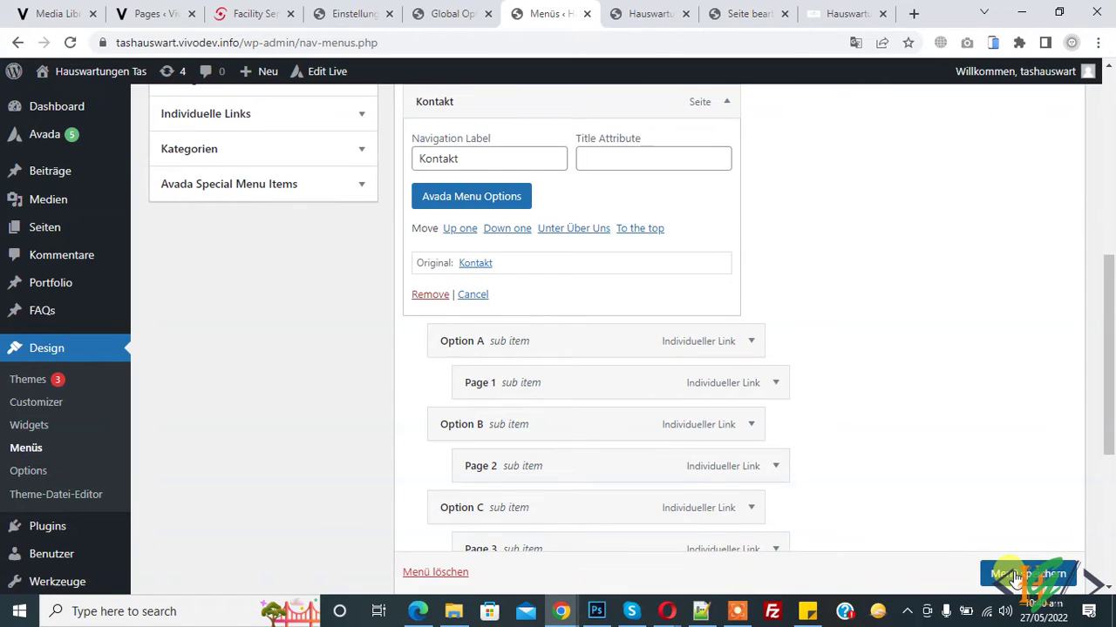
scroll(1011, 575, down, 1)
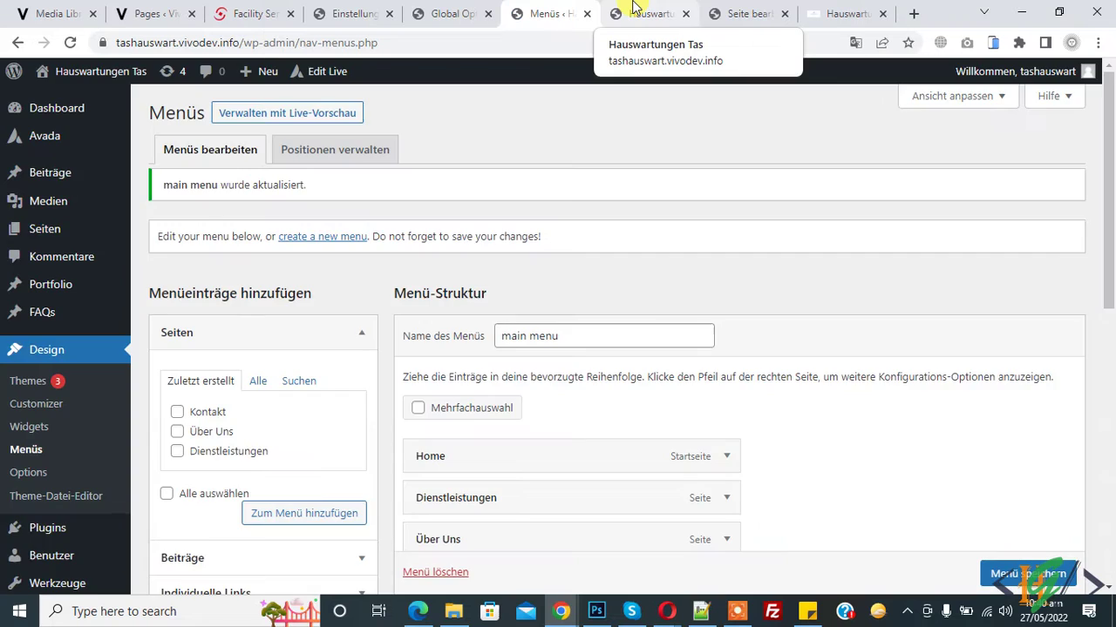
View Kontakt's content-width mega menu with Options A–C and Pages 1–3 on the live site.
click(633, 10)
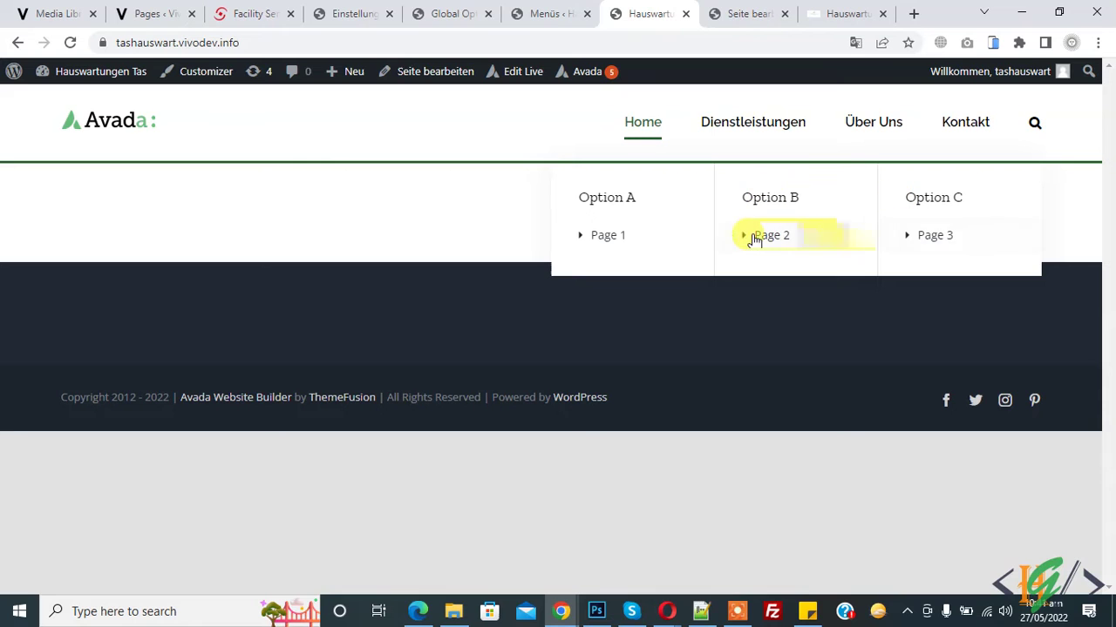
click(578, 9)
Reopen Kontakt's Avada Menu Options and save them unchanged (Fit Content, Auto columns).
scroll(744, 172, down, 7)
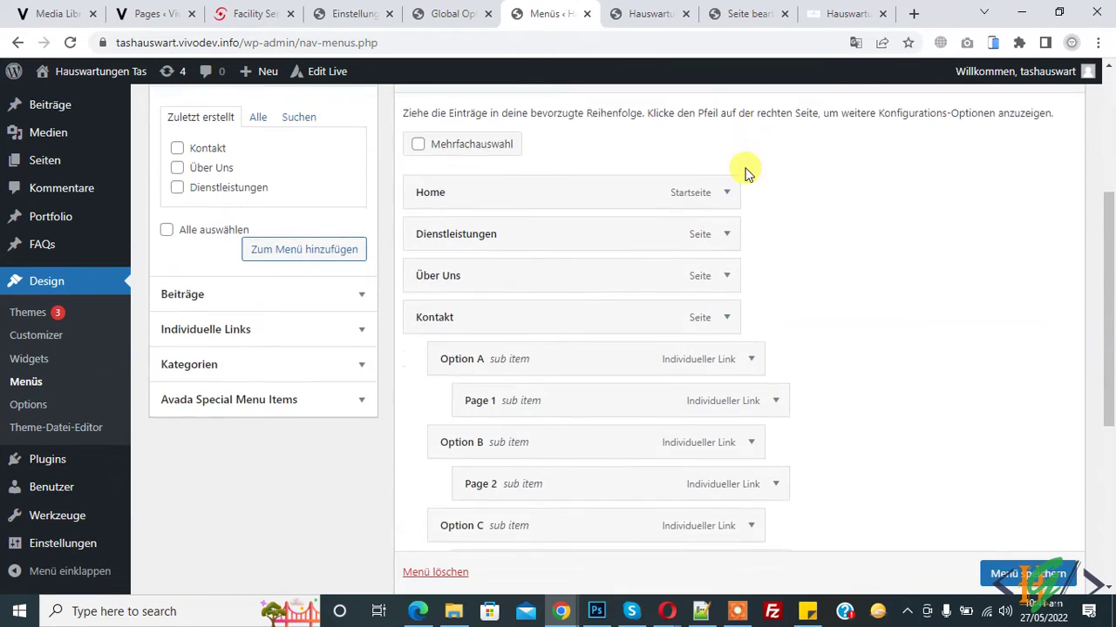
scroll(842, 212, up, 2)
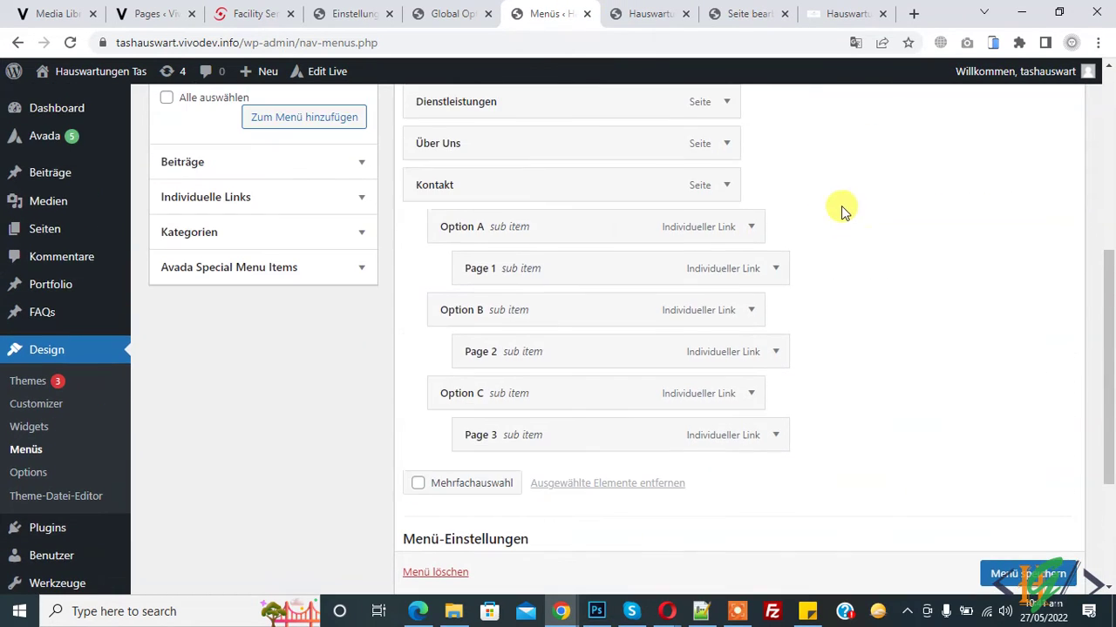
click(726, 185)
click(472, 279)
scroll(710, 256, down, 15)
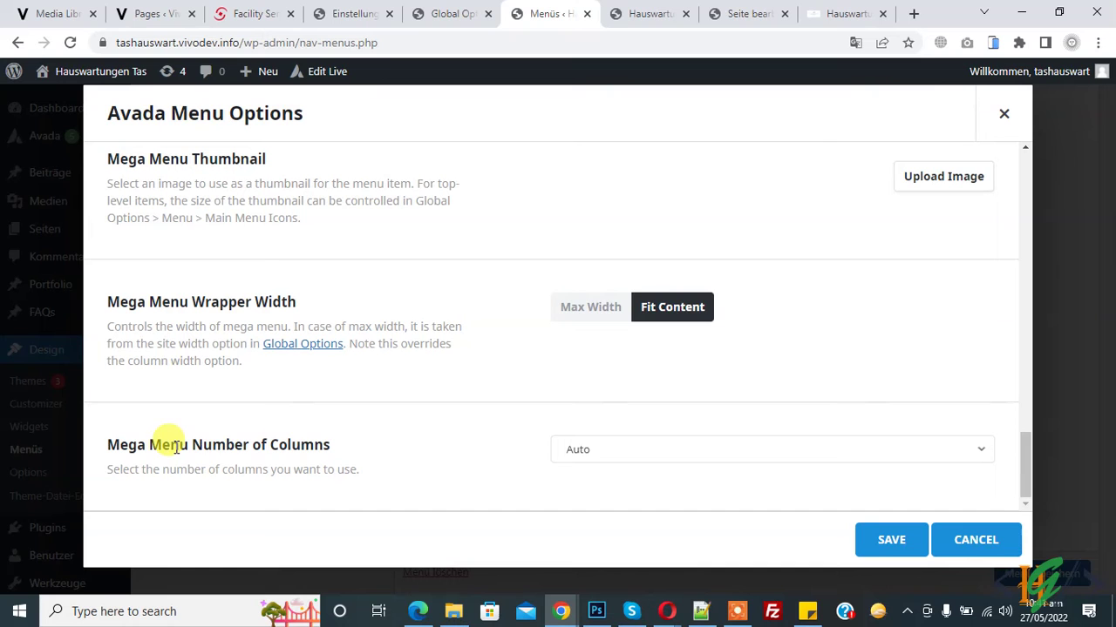
click(889, 542)
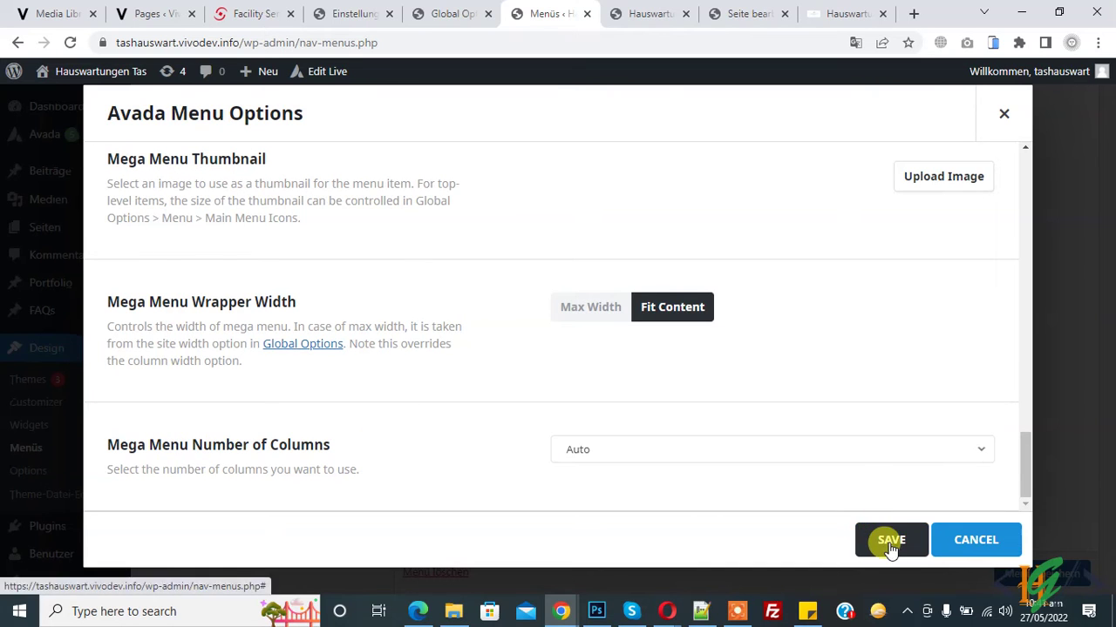
Expand the Individuelle Links panel for adding a custom link.
scroll(523, 409, down, 2)
scroll(323, 416, up, 5)
scroll(215, 301, down, 2)
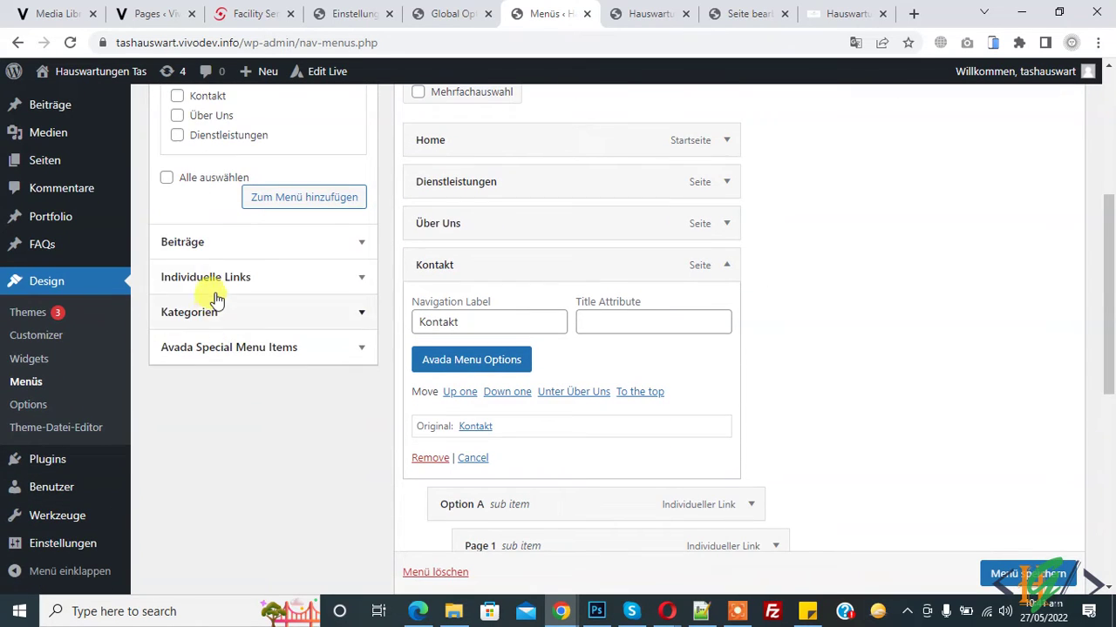
click(216, 294)
Add an Option D custom link with URL #, nest it under Kontakt, and save.
scroll(214, 281, up, 2)
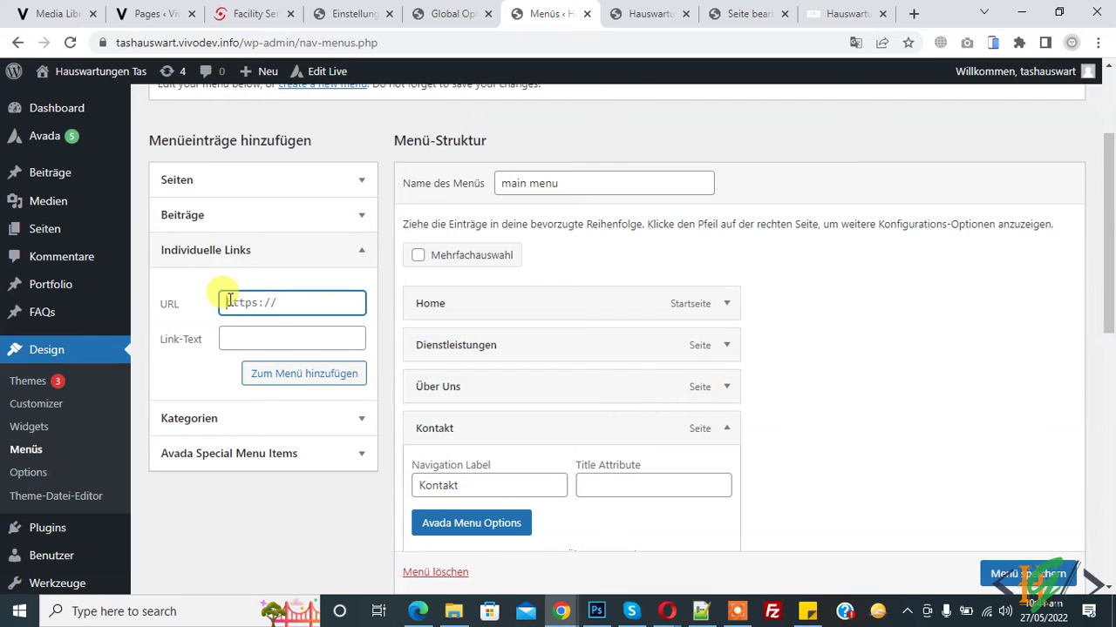
click(241, 334)
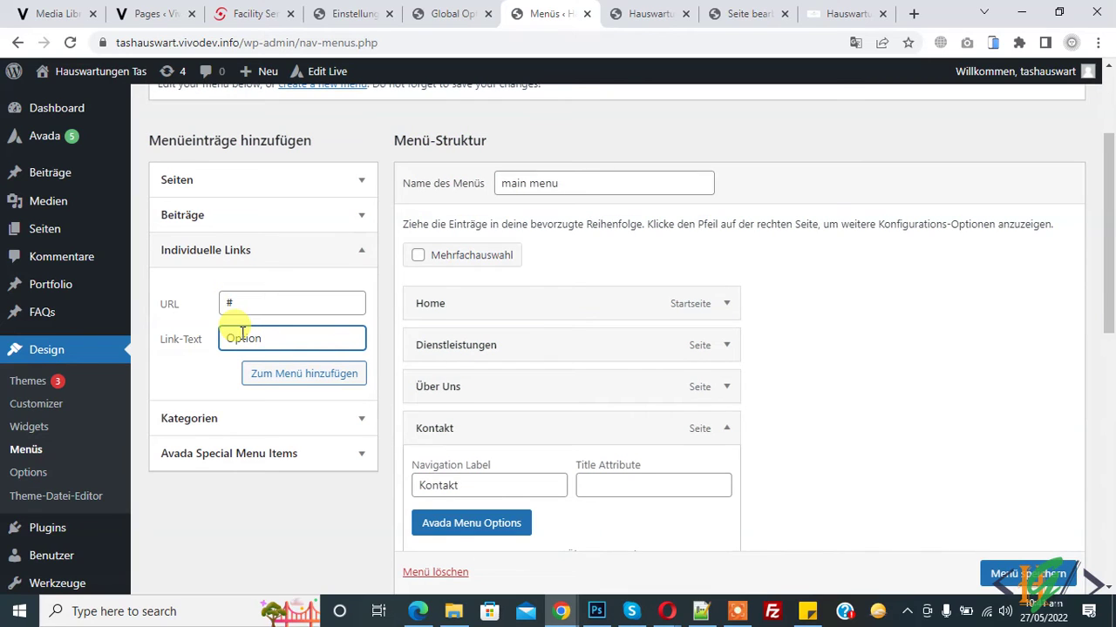
click(280, 377)
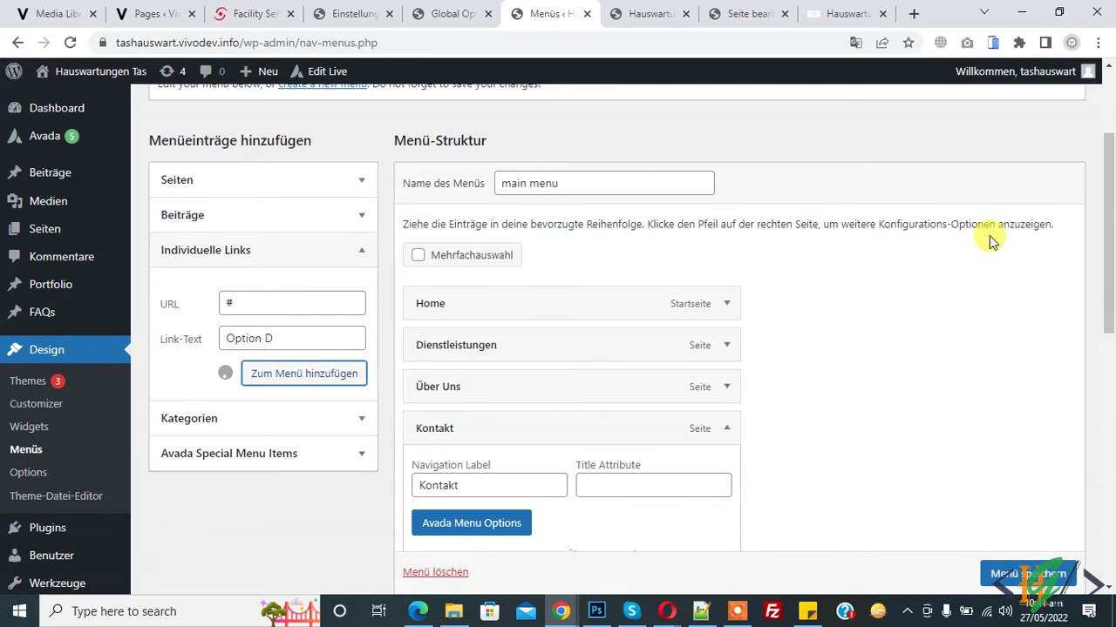
scroll(990, 242, down, 7)
drag(431, 353, 482, 352)
click(983, 571)
scroll(985, 568, down, 1)
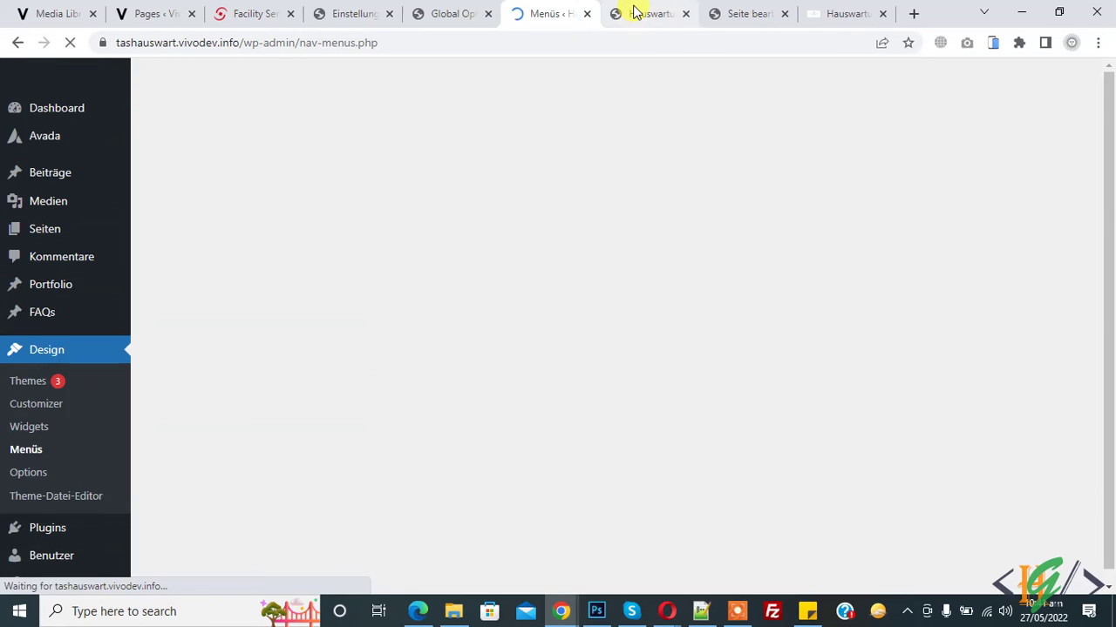
click(633, 13)
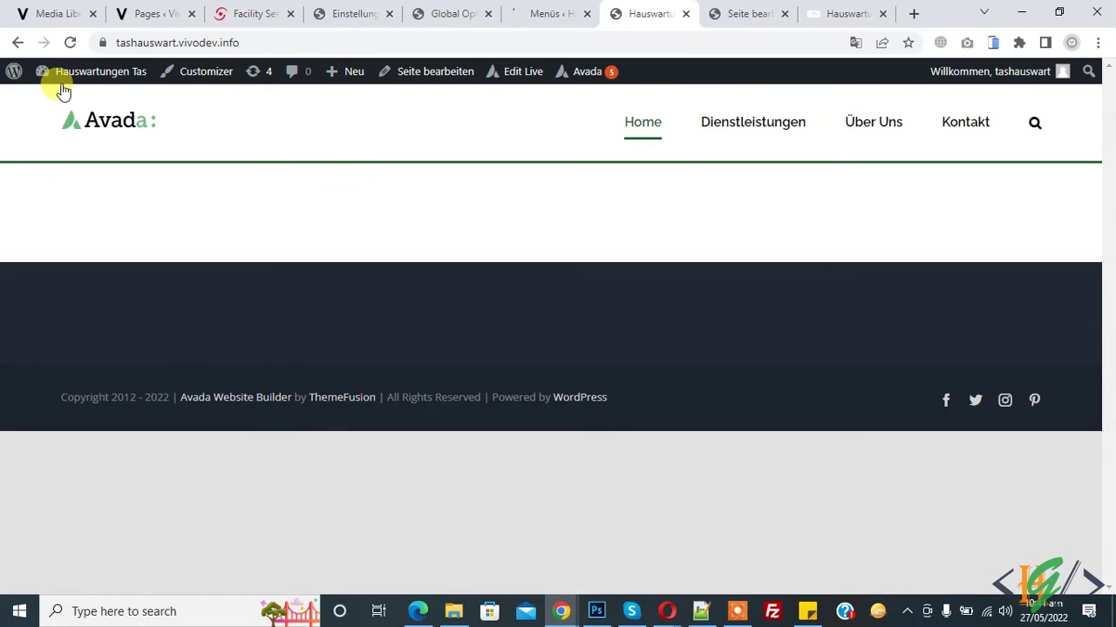
click(74, 43)
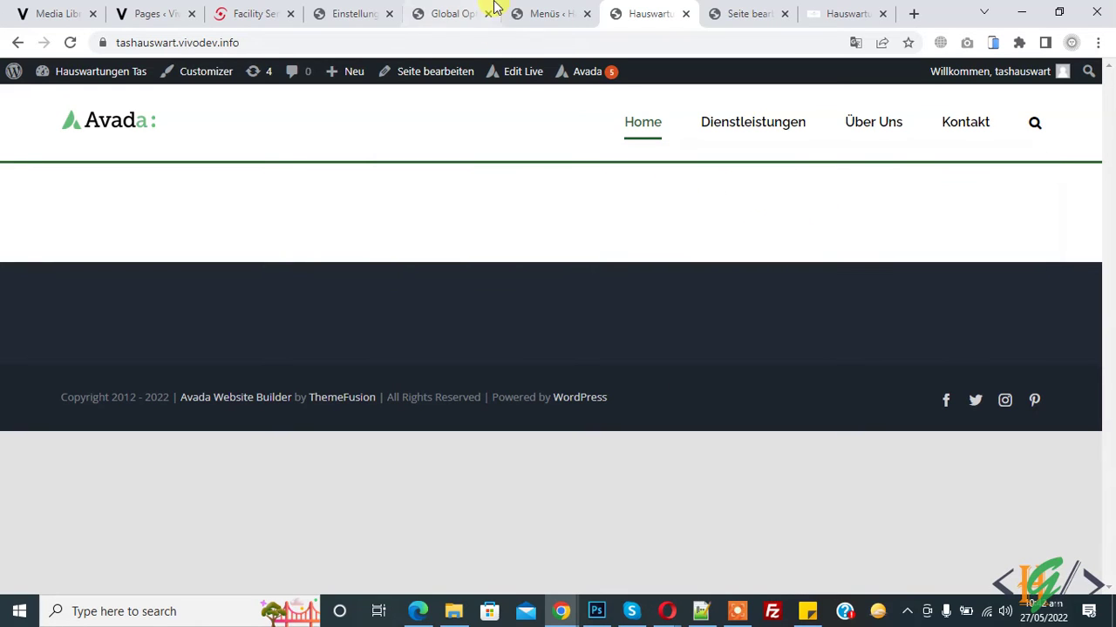
click(540, 12)
Change Kontakt's Mega Menu Number of Columns from Auto to 2, then save options and menu.
scroll(698, 200, down, 1)
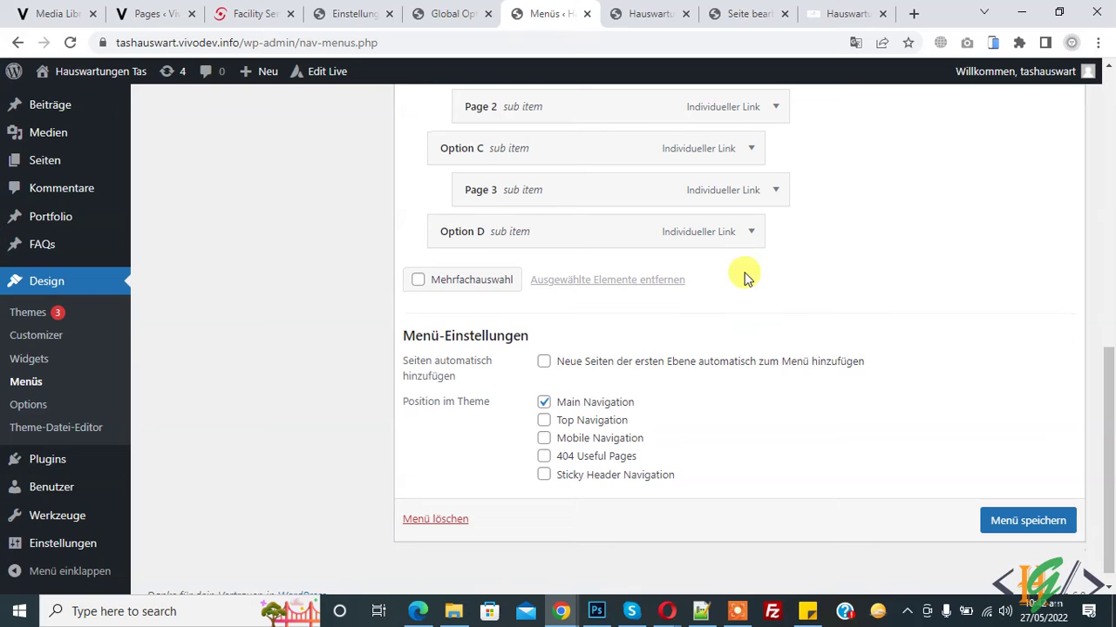
scroll(724, 269, up, 4)
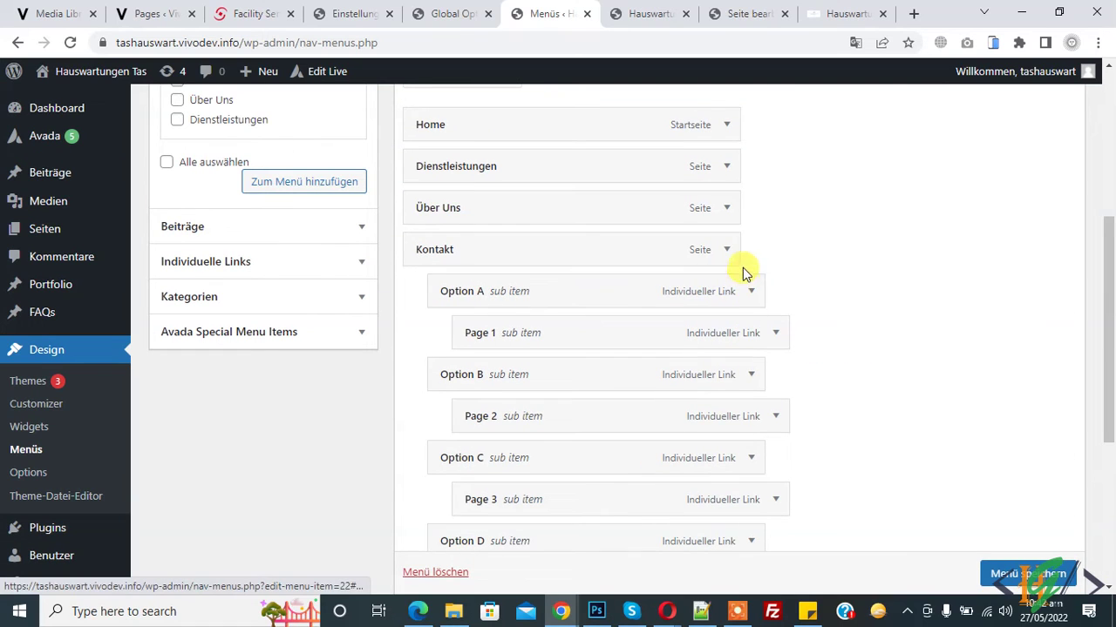
click(729, 251)
click(471, 345)
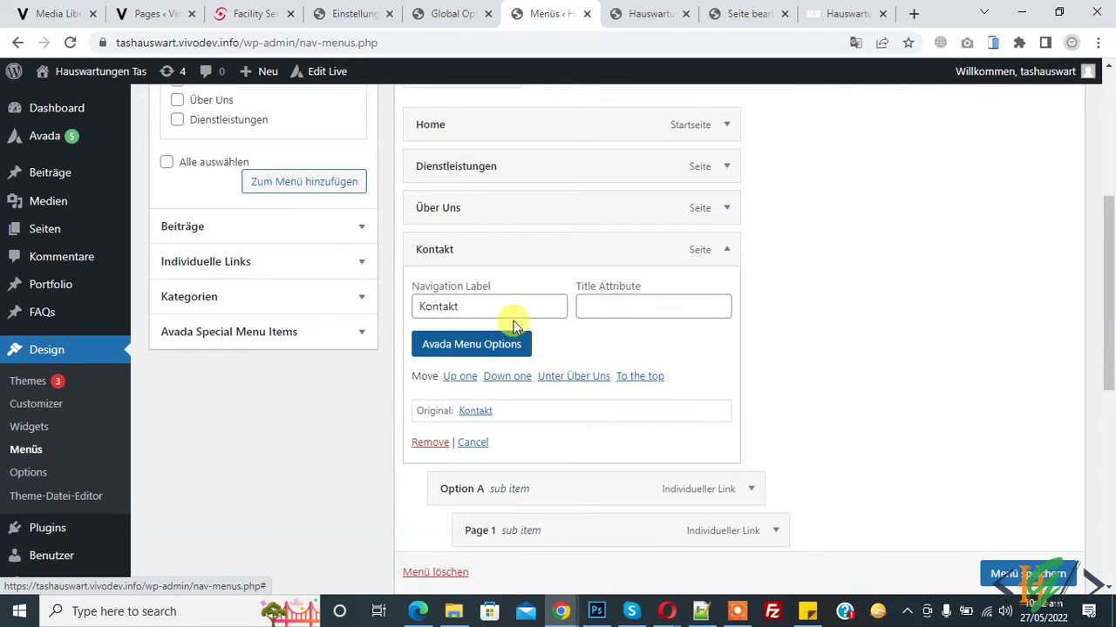
scroll(617, 227, down, 10)
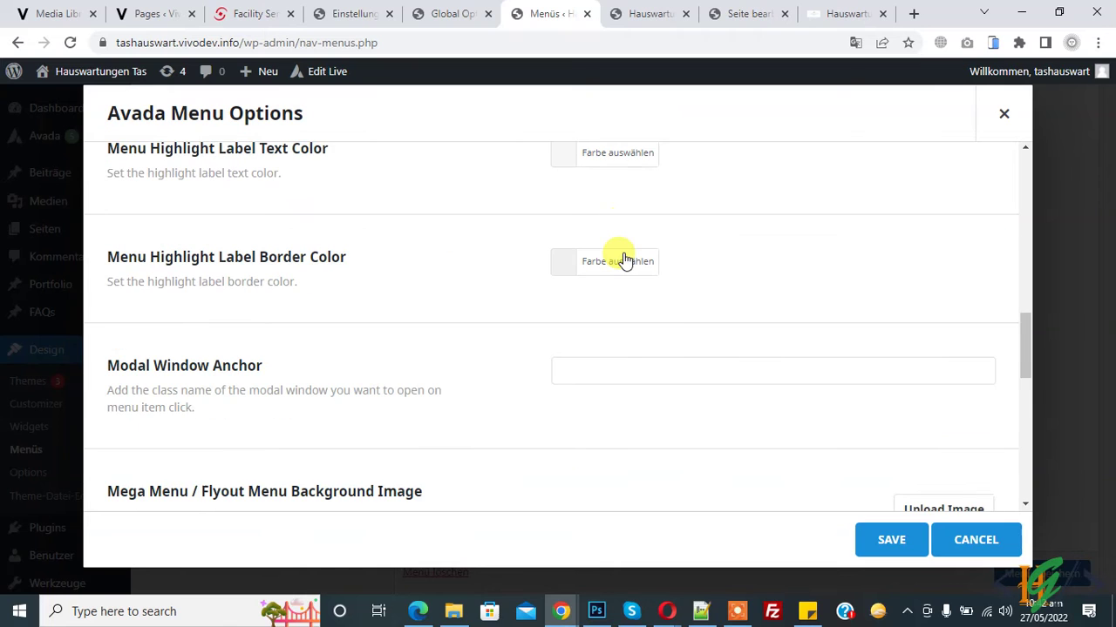
scroll(622, 259, down, 8)
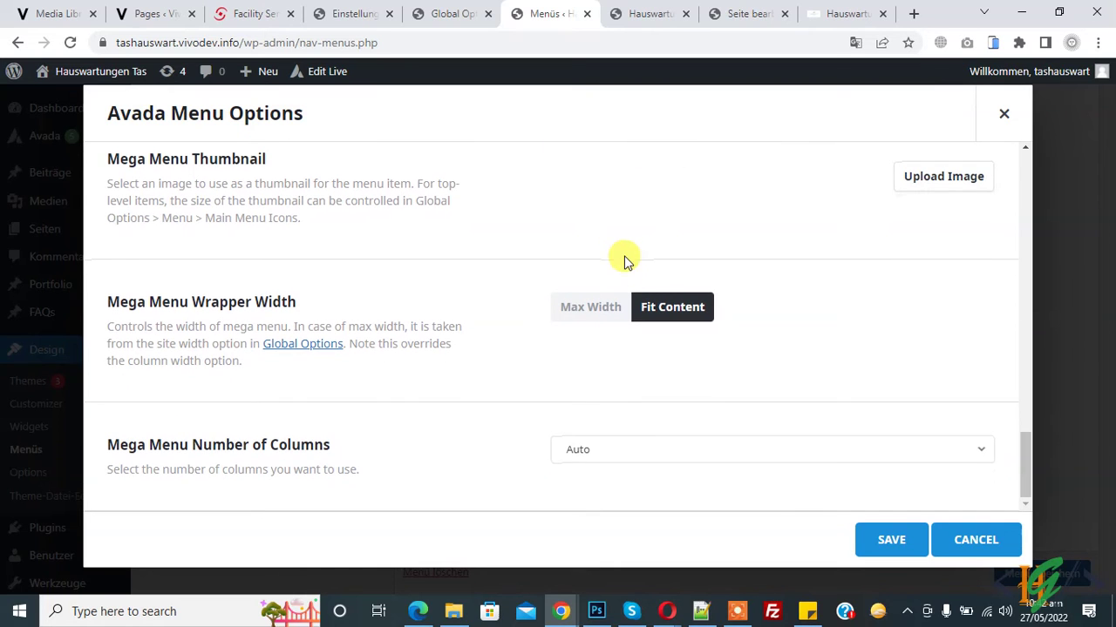
click(600, 448)
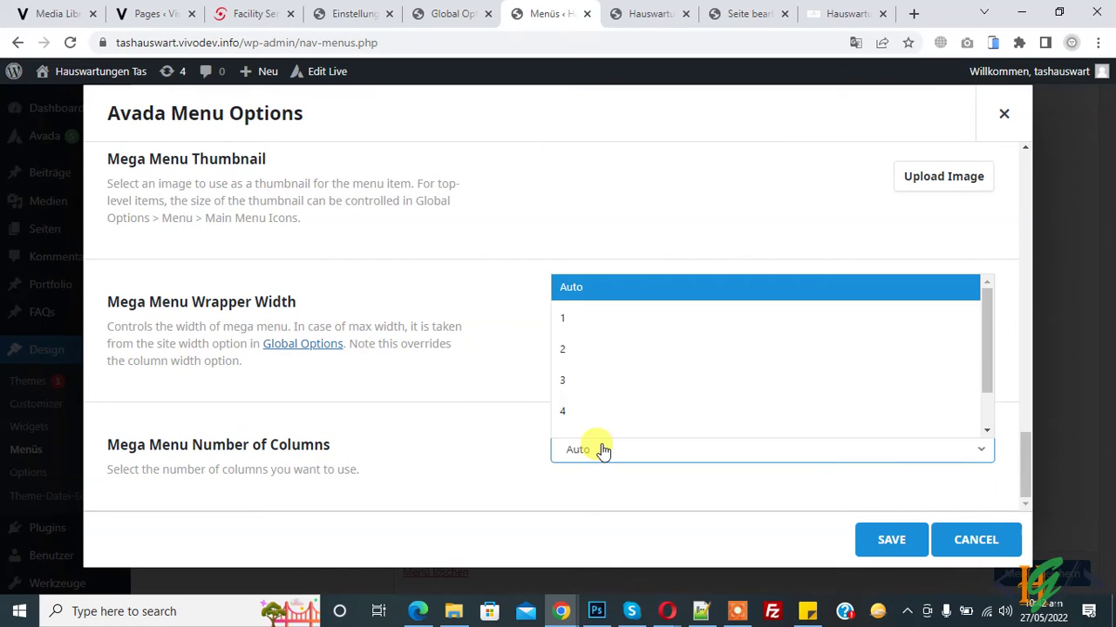
click(598, 380)
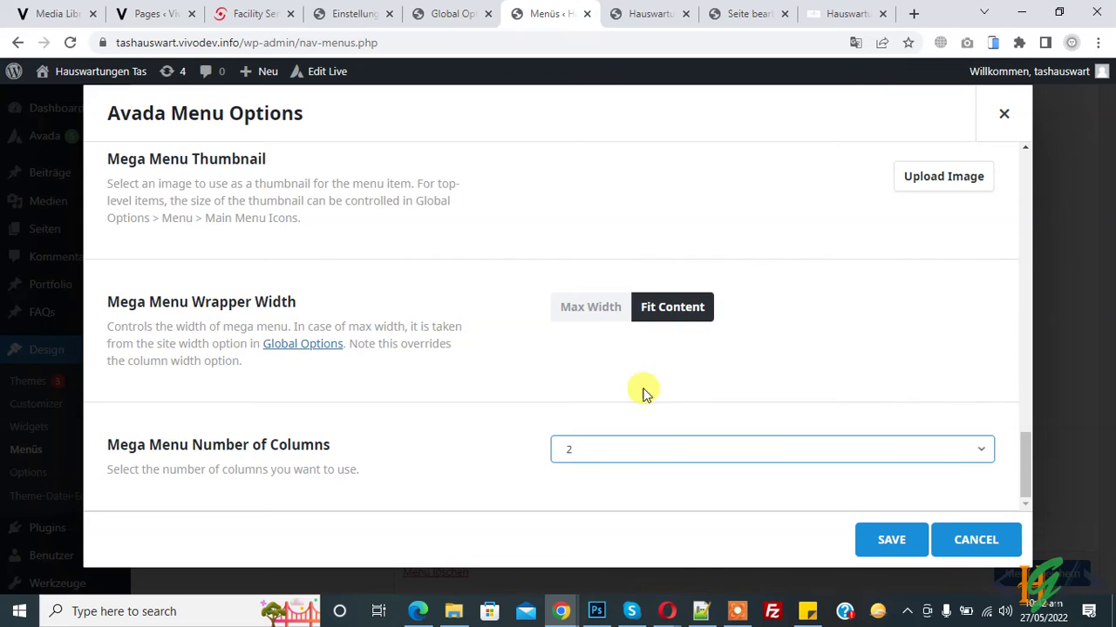
click(861, 537)
click(1018, 570)
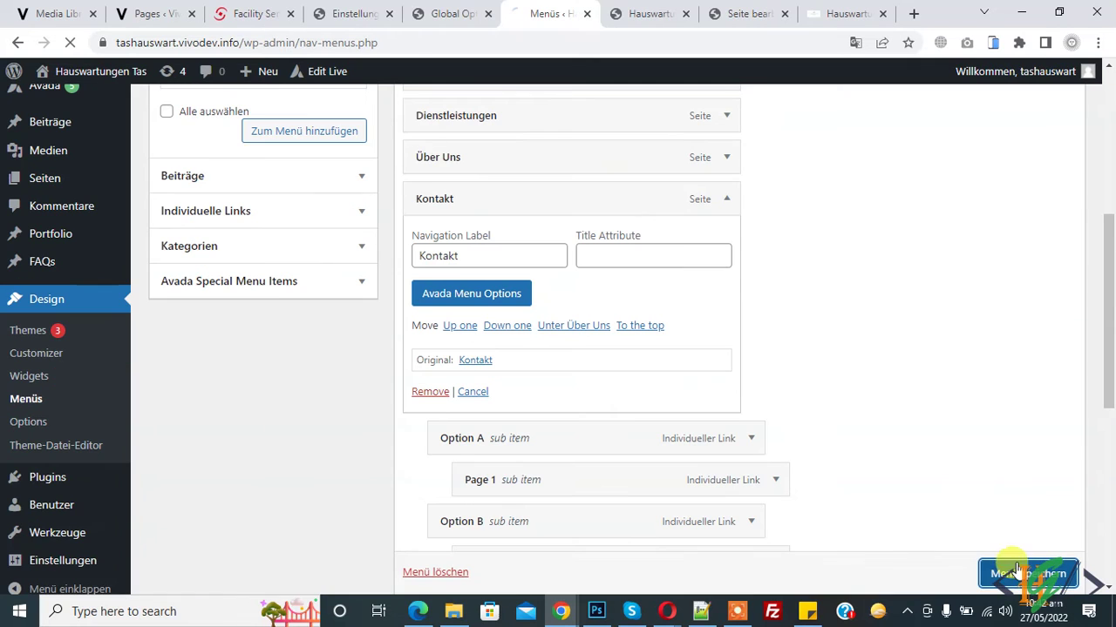
Check Kontakt's 2×2 mega menu of Options A–D on the live site, then go to Avada Global Options.
click(654, 11)
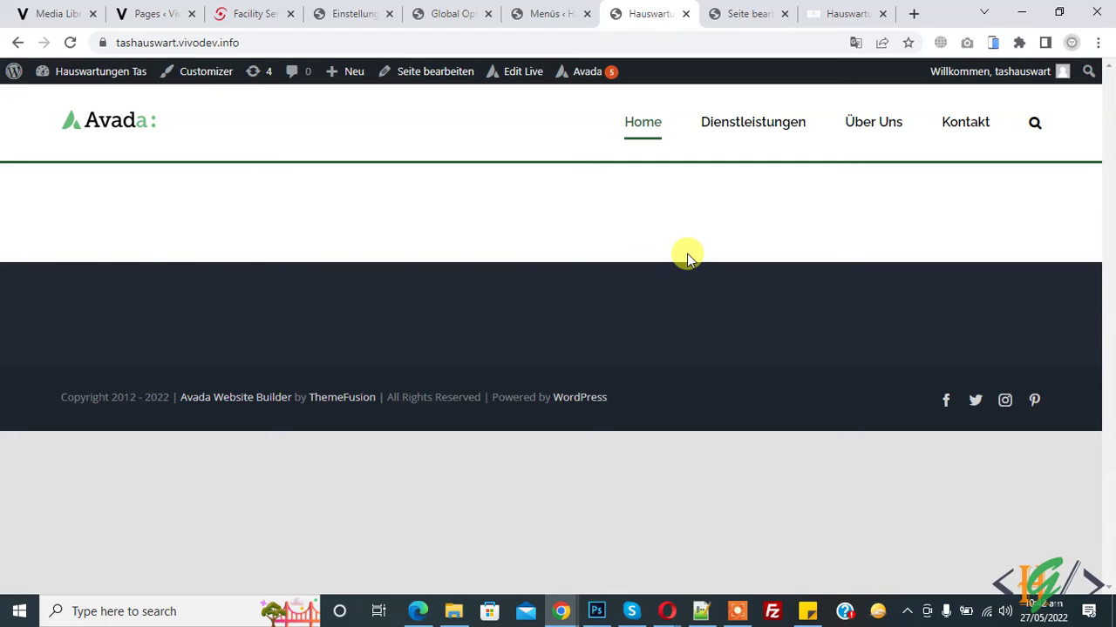
click(451, 15)
Locate the Mega Menu Column Title Size setting, then return to the Kontakt menu editor.
scroll(287, 343, up, 2)
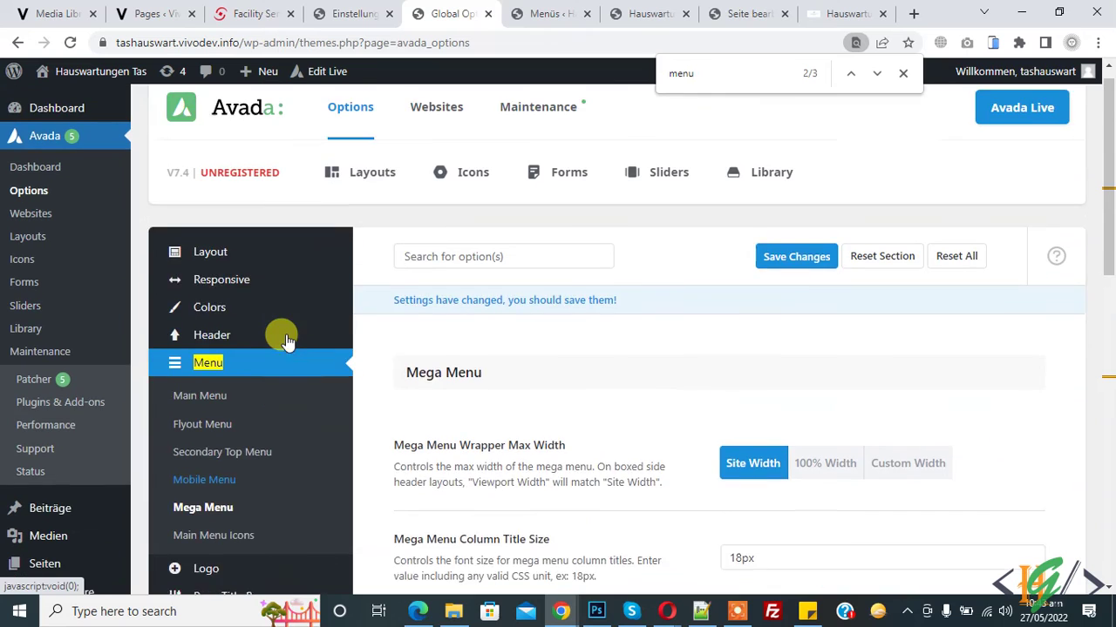
scroll(281, 331, down, 1)
scroll(287, 338, down, 1)
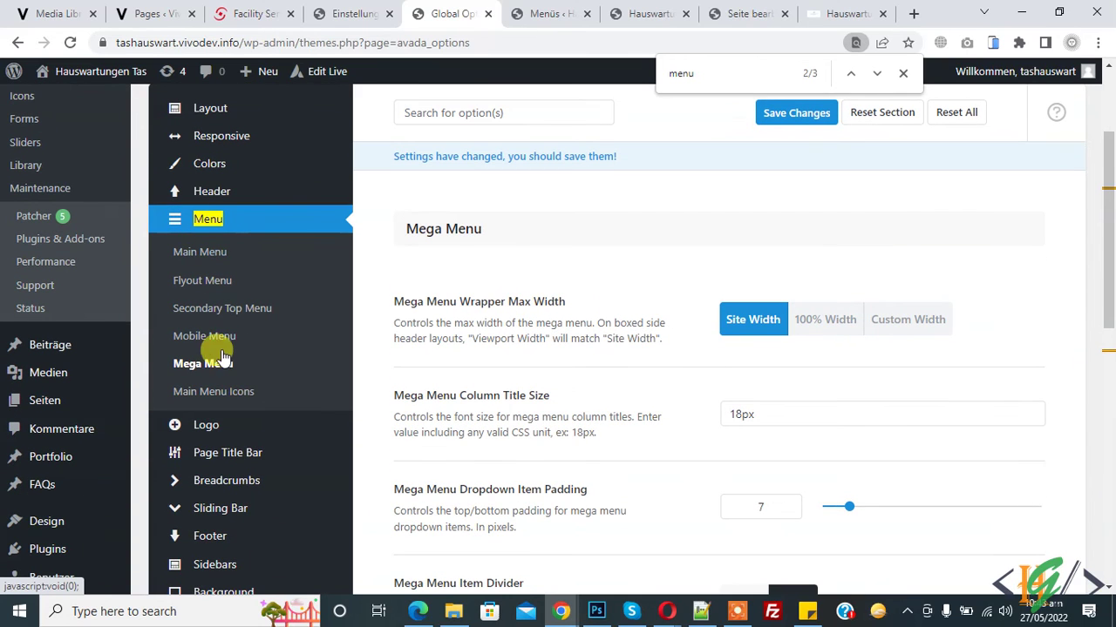
scroll(593, 296, down, 1)
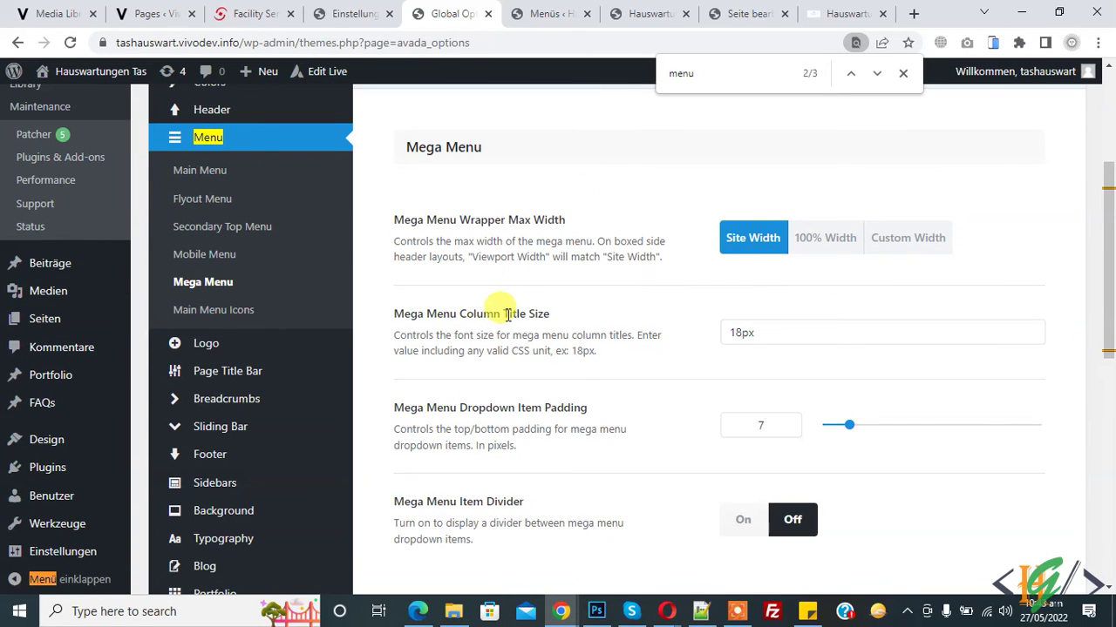
drag(410, 316, 546, 316)
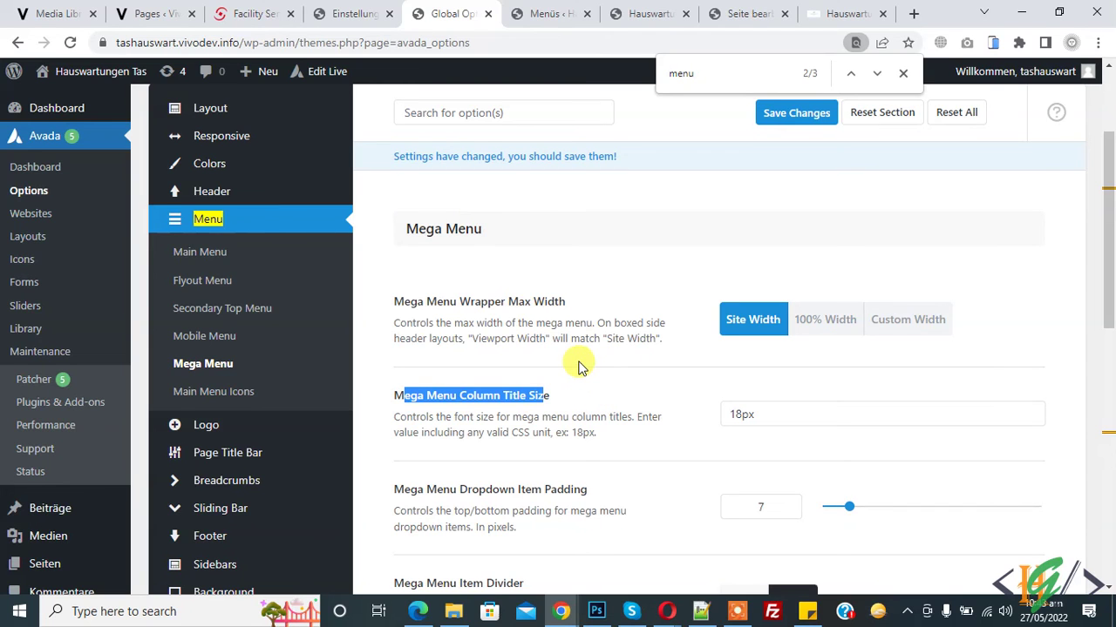
click(523, 10)
scroll(688, 328, down, 5)
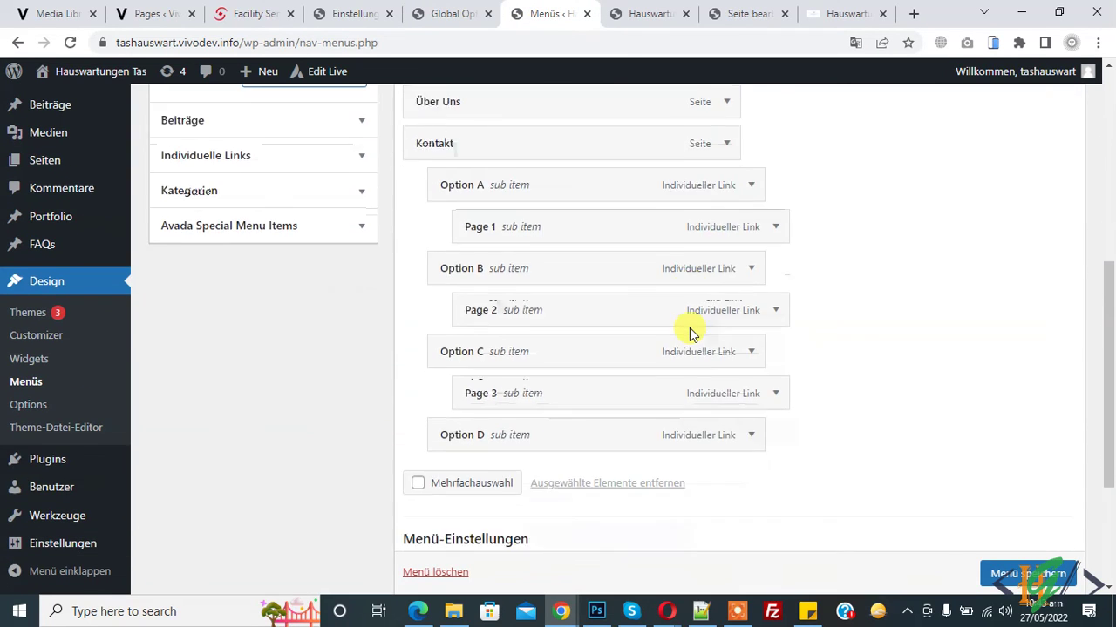
Set Kontakt's Avada mega menu Number of Columns to Auto and save the options.
scroll(688, 328, up, 1)
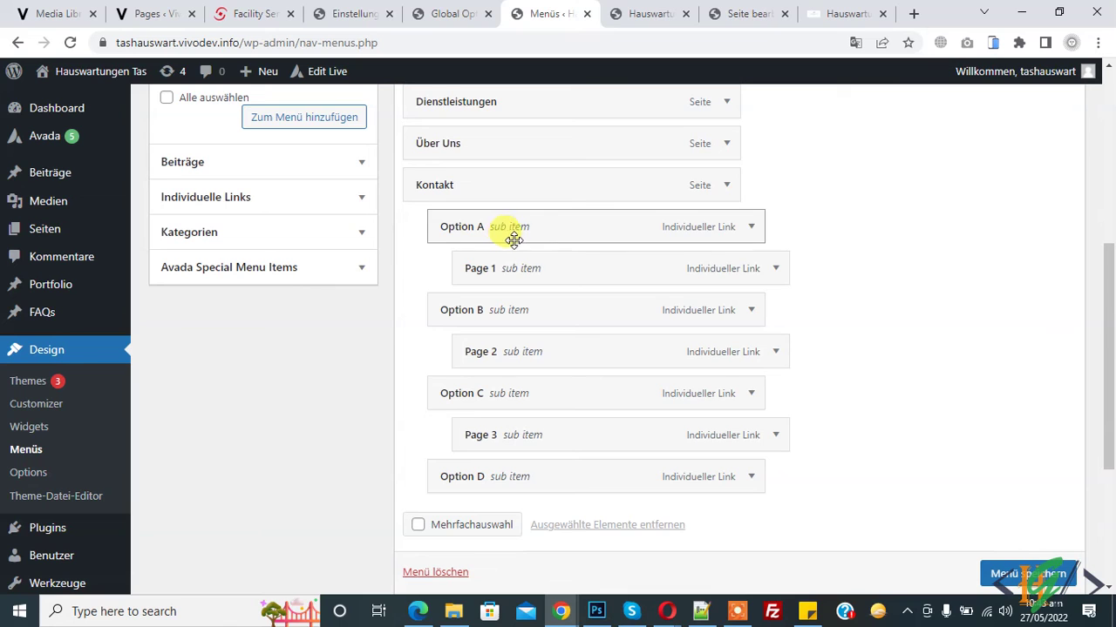
click(728, 186)
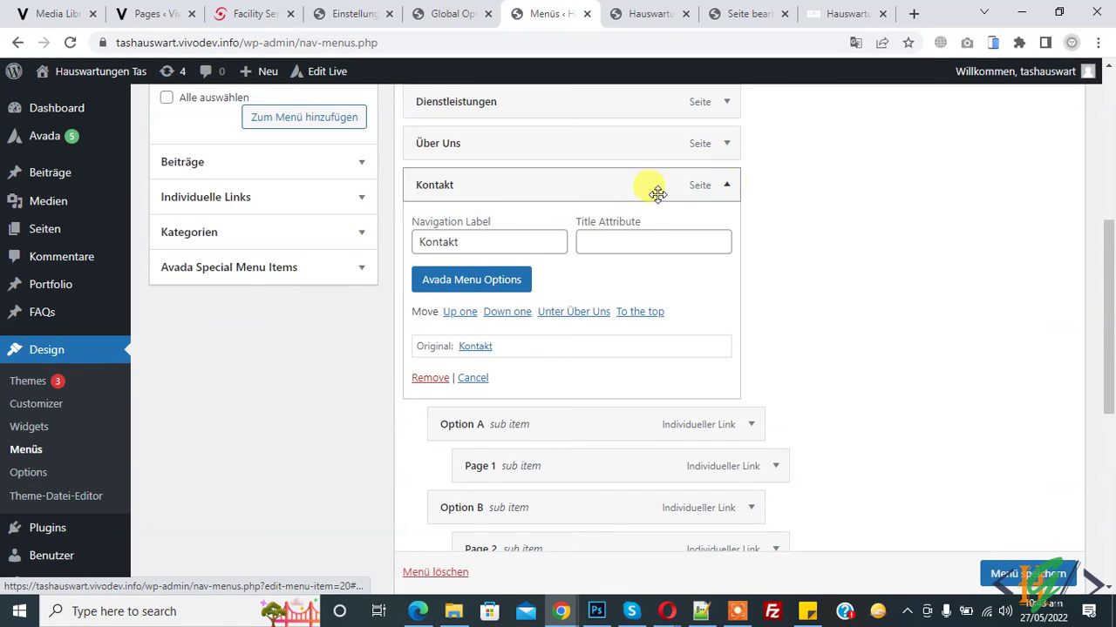
click(497, 286)
scroll(554, 288, down, 10)
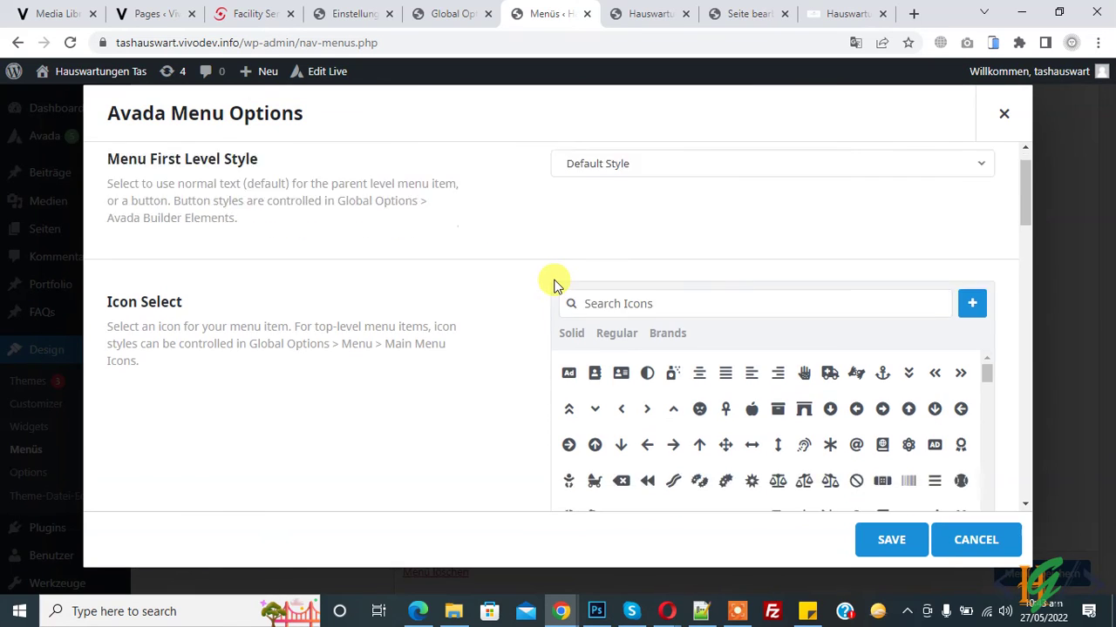
scroll(563, 357, down, 4)
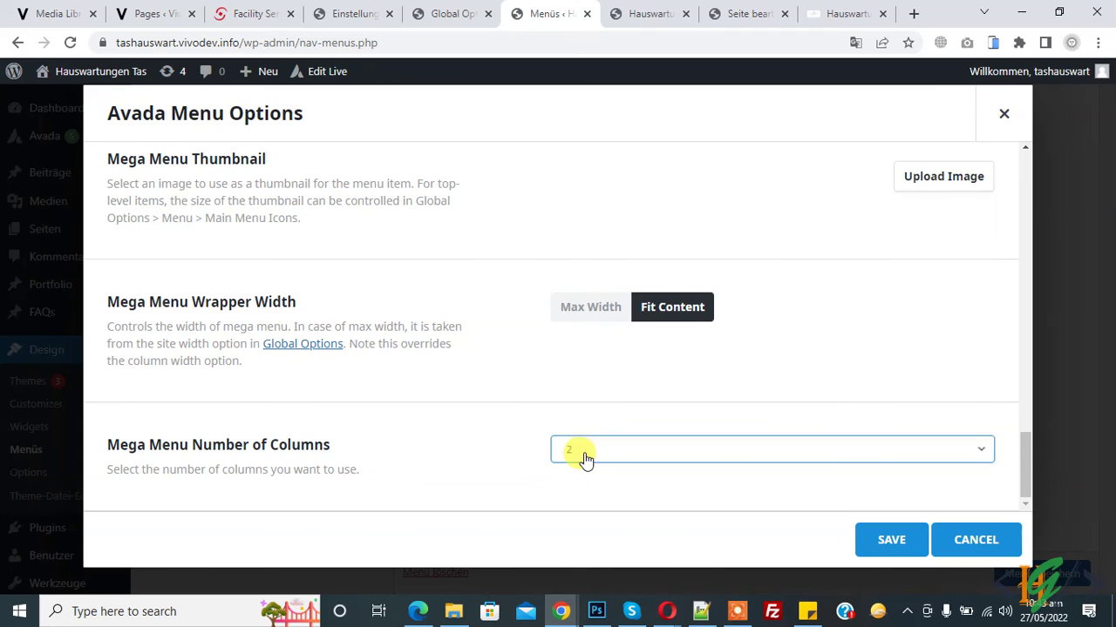
click(580, 451)
click(582, 297)
click(891, 541)
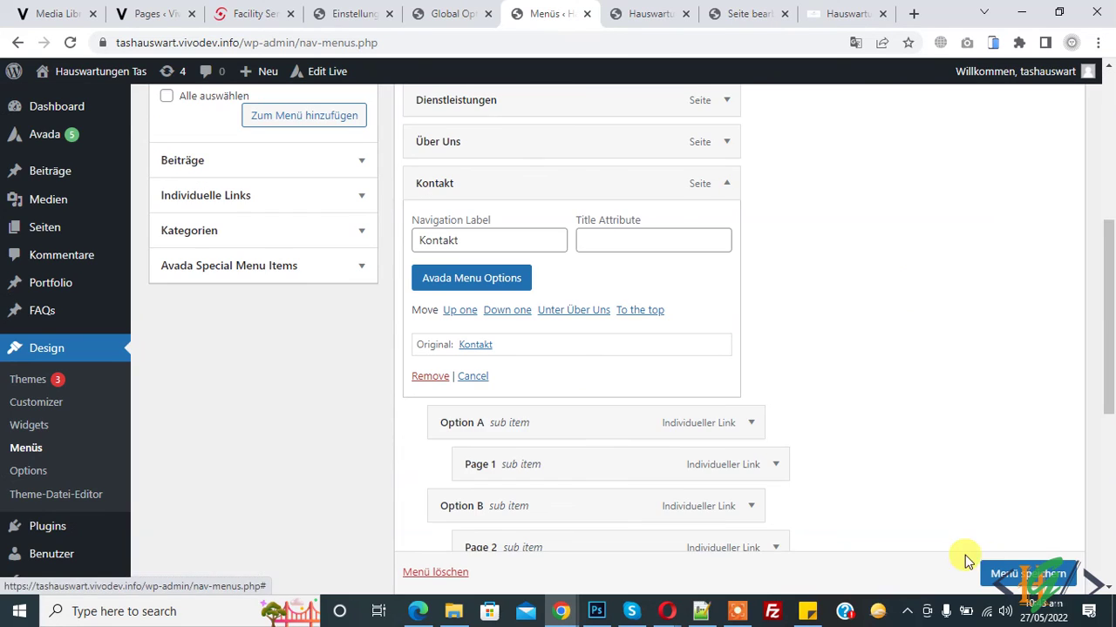
Reload the live site and check Kontakt's four-column Option A–D mega menu.
click(649, 14)
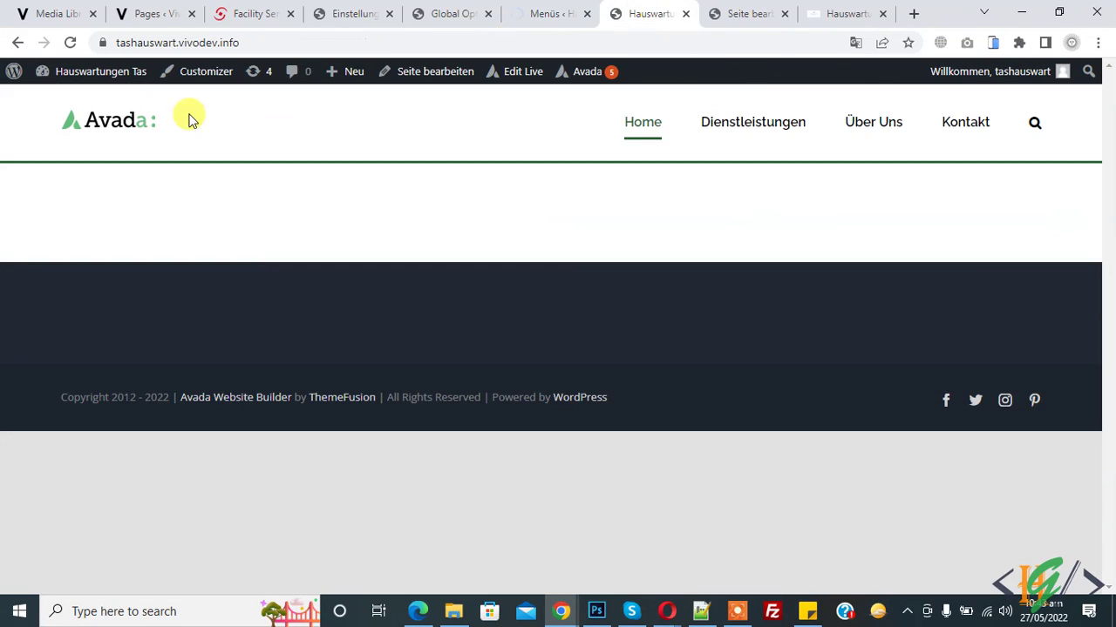
click(71, 42)
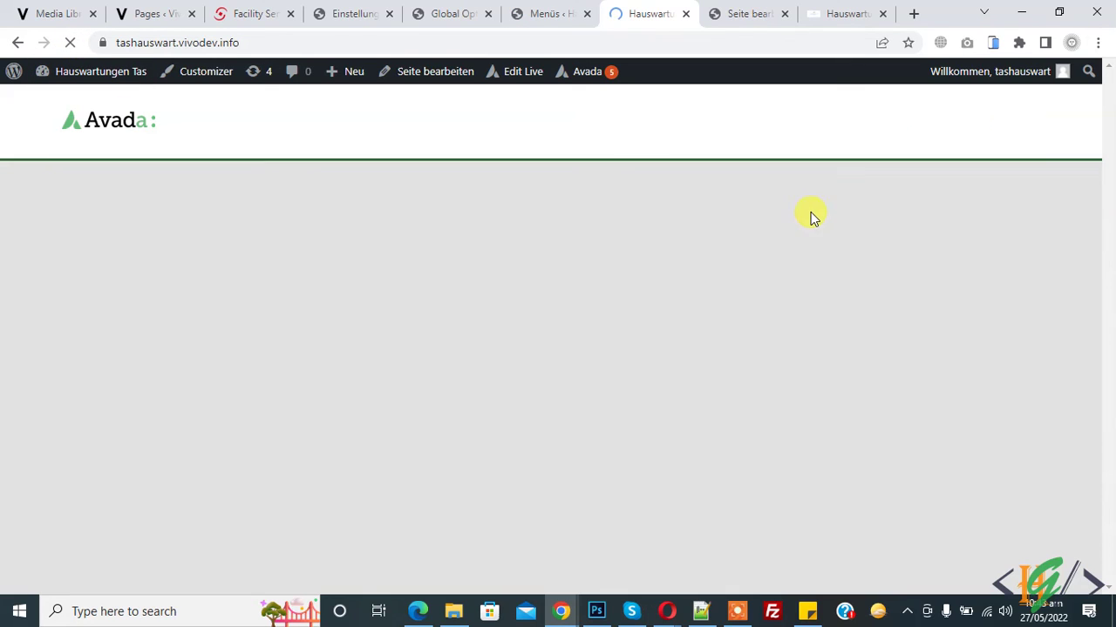
mouse_move(949, 125)
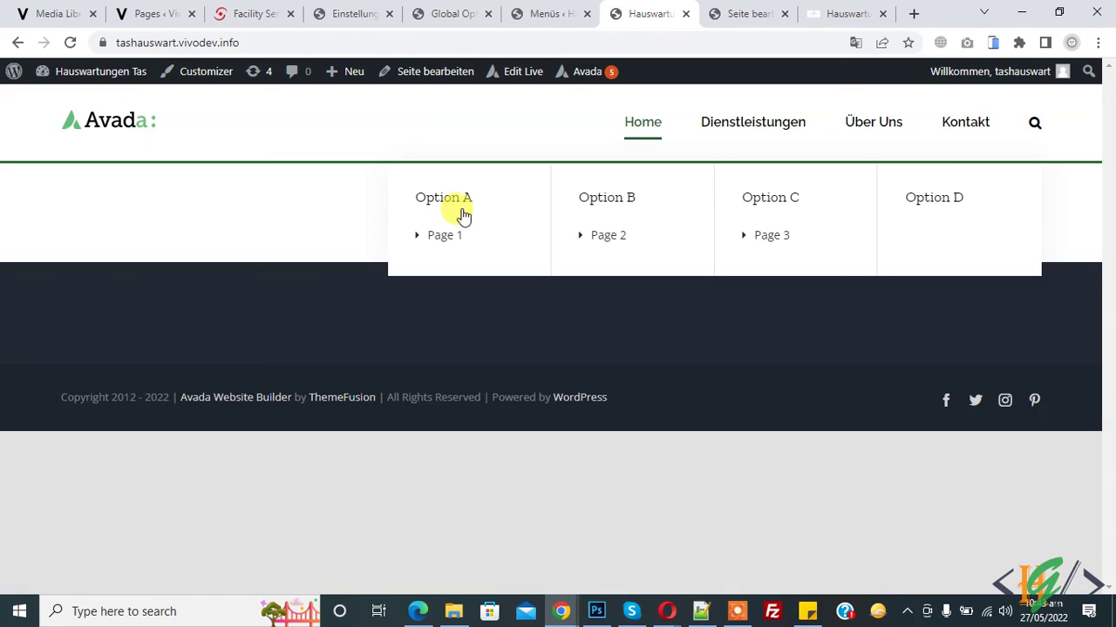